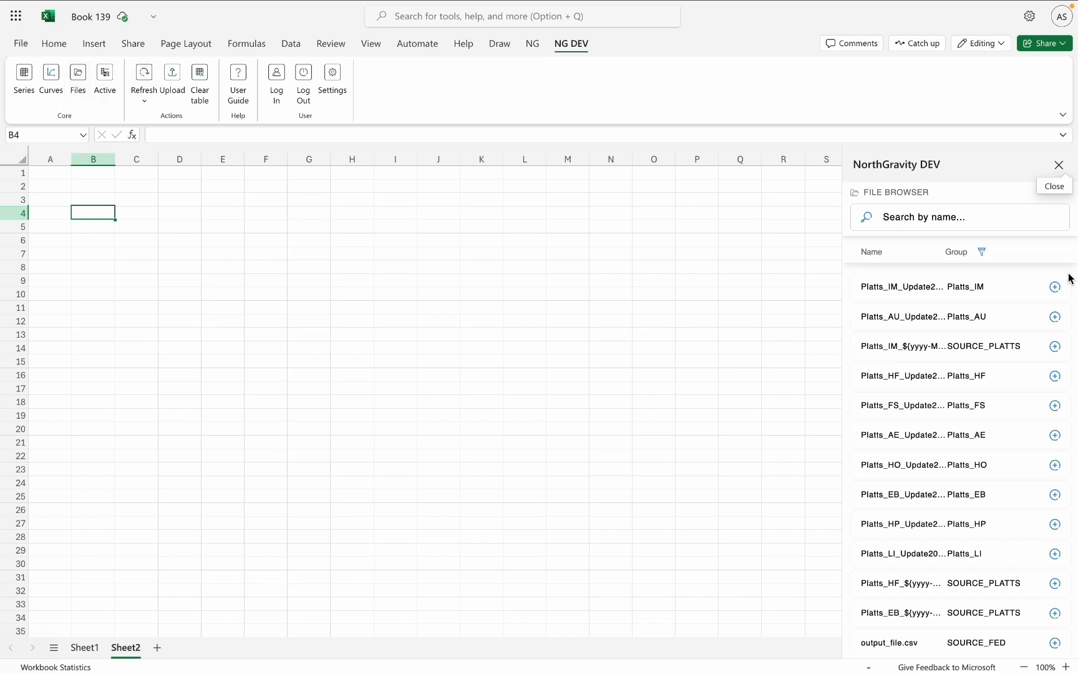
Filter the file list to the BOE group and insert BankOfEnglandGBPForexTImeSeries20250203120115.csv at cell B4.
click(983, 254)
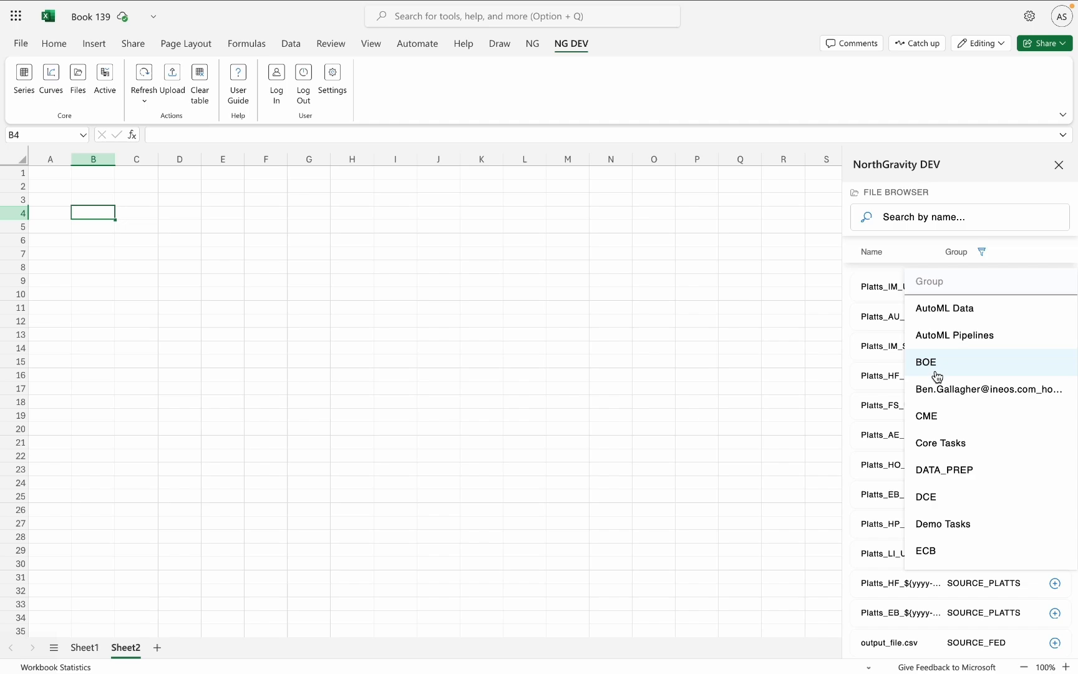
click(938, 375)
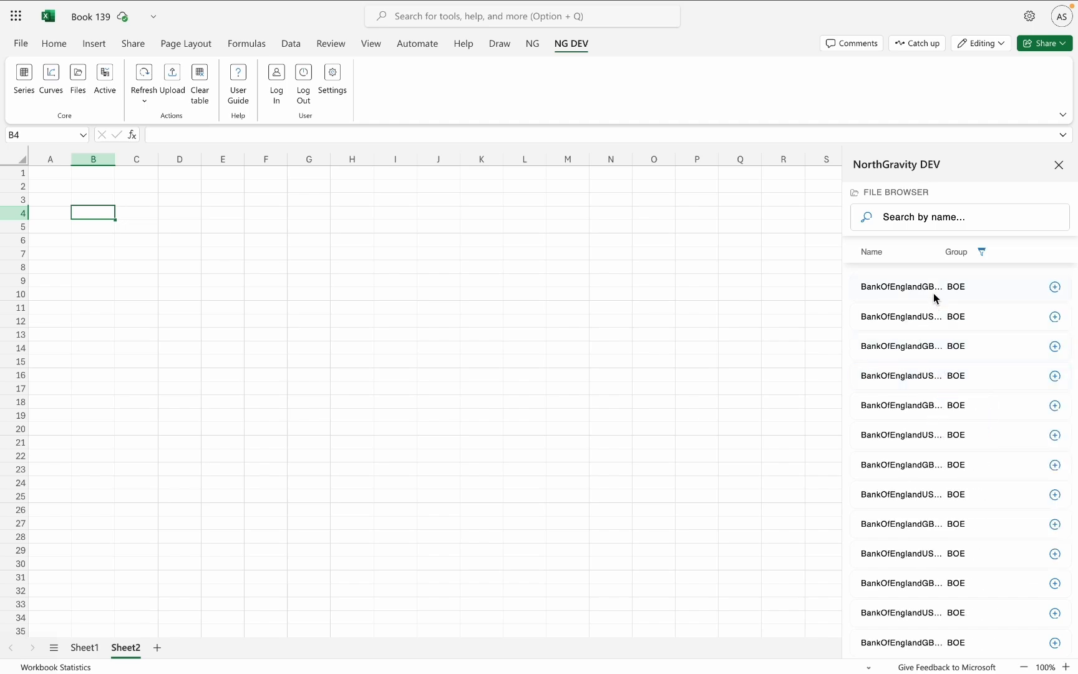
click(1055, 289)
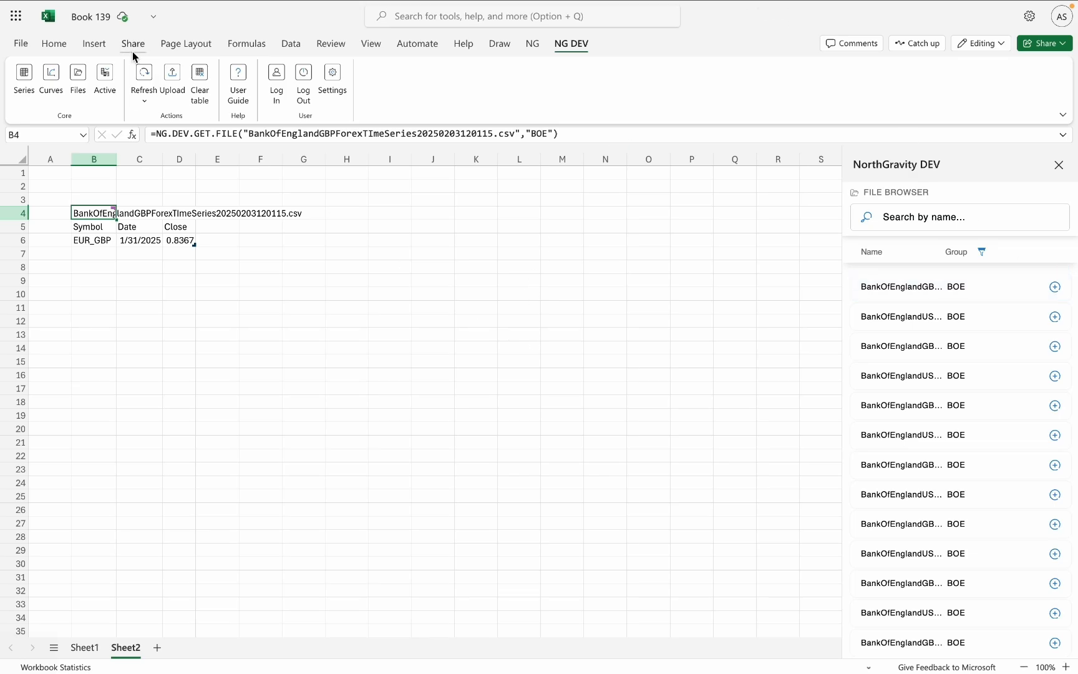
Examine the workbook's active file calls, including their groups, cell references and refresh or clear options.
click(105, 81)
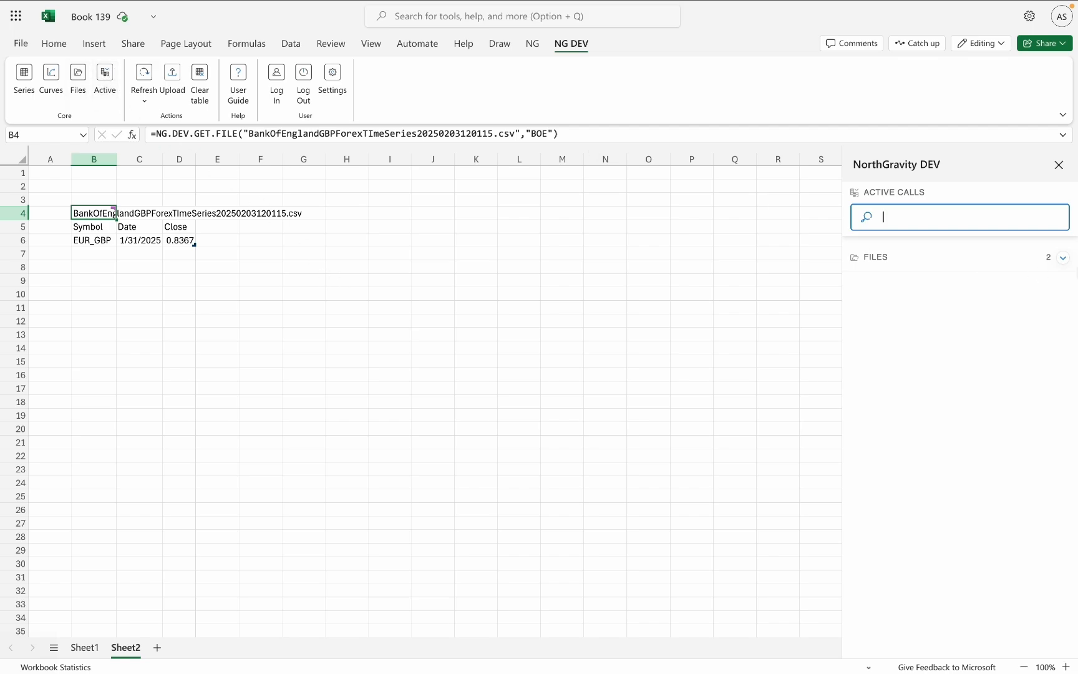
click(1063, 257)
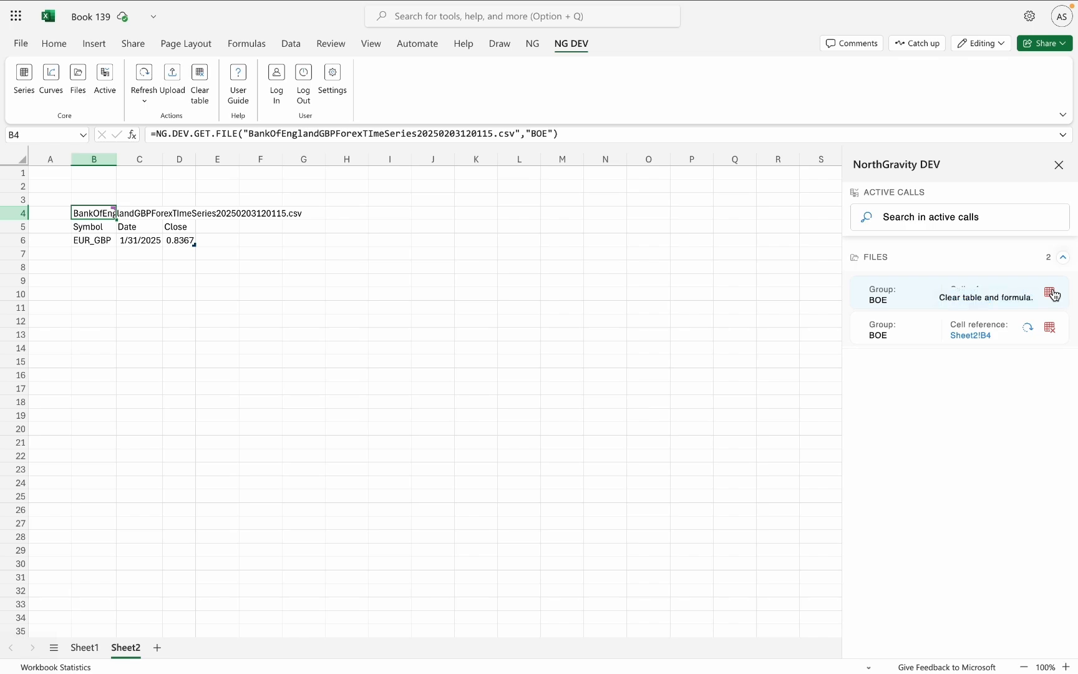
With cell J4 as the destination, search the Series Creator for NG and add the first Henry Hub CME NG series to the data basket.
click(432, 213)
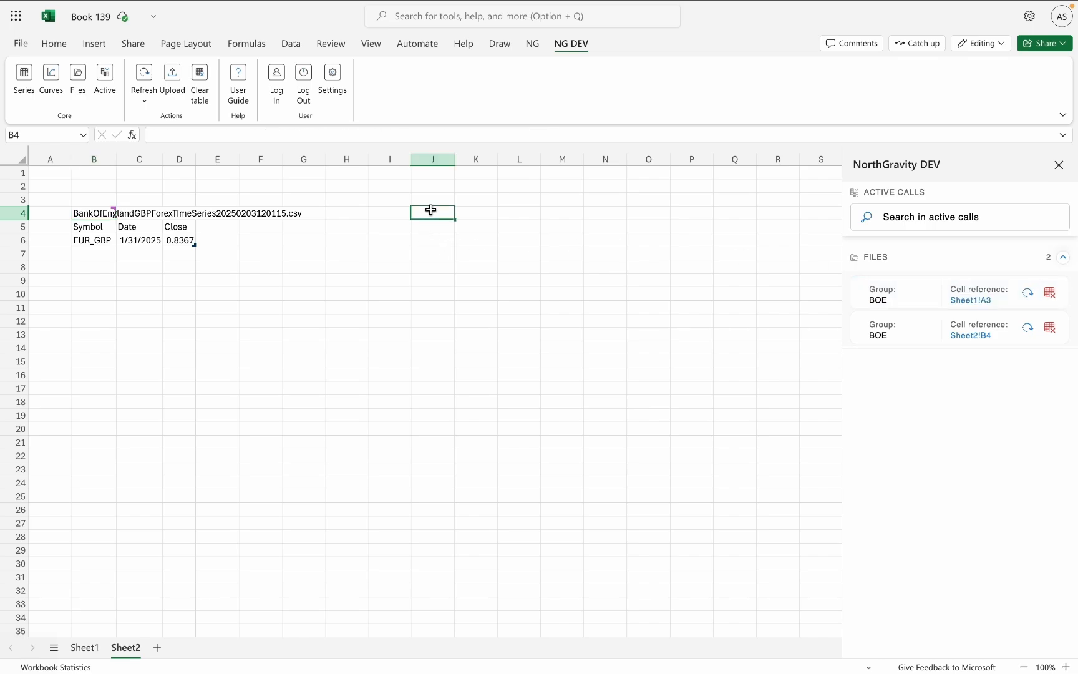
click(1058, 165)
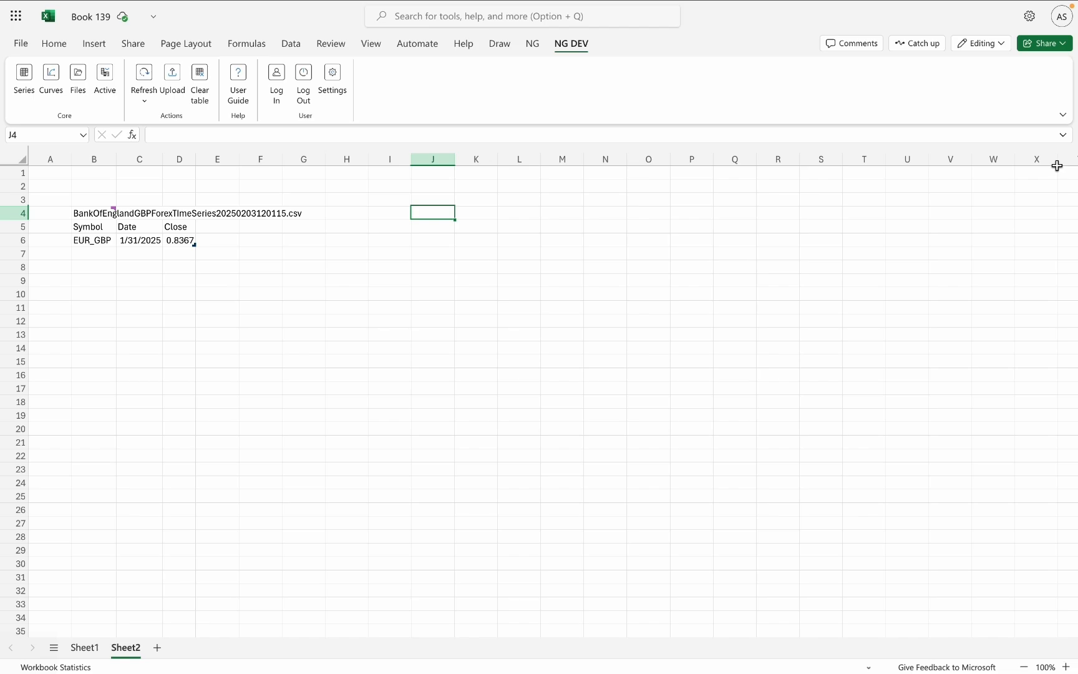
click(24, 83)
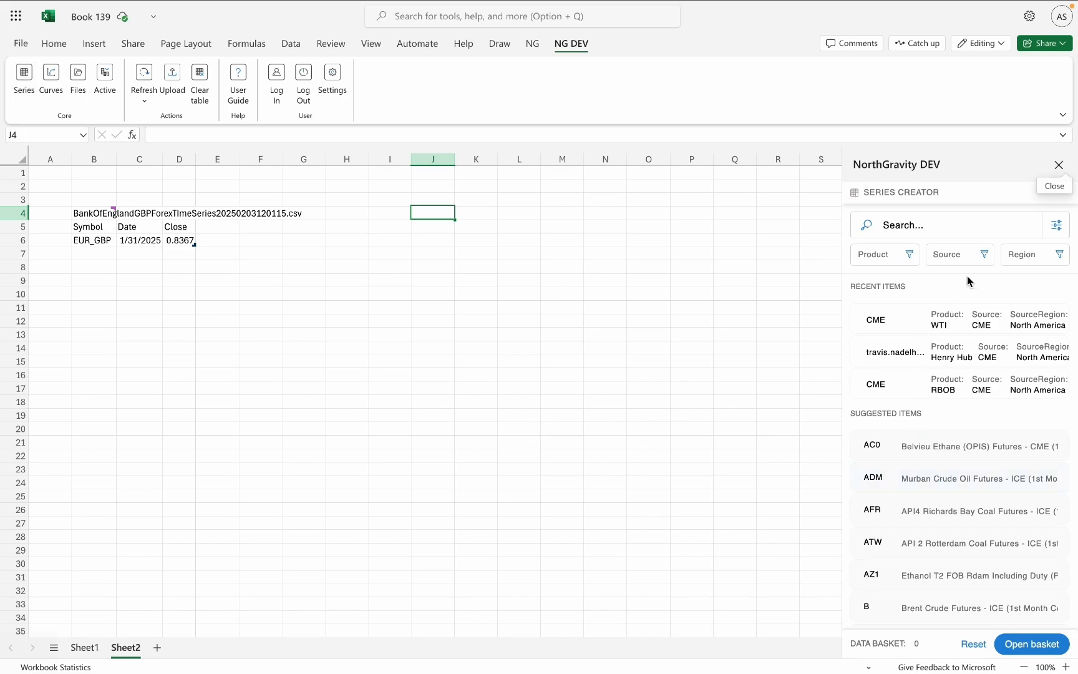
scroll(927, 413, down, 3)
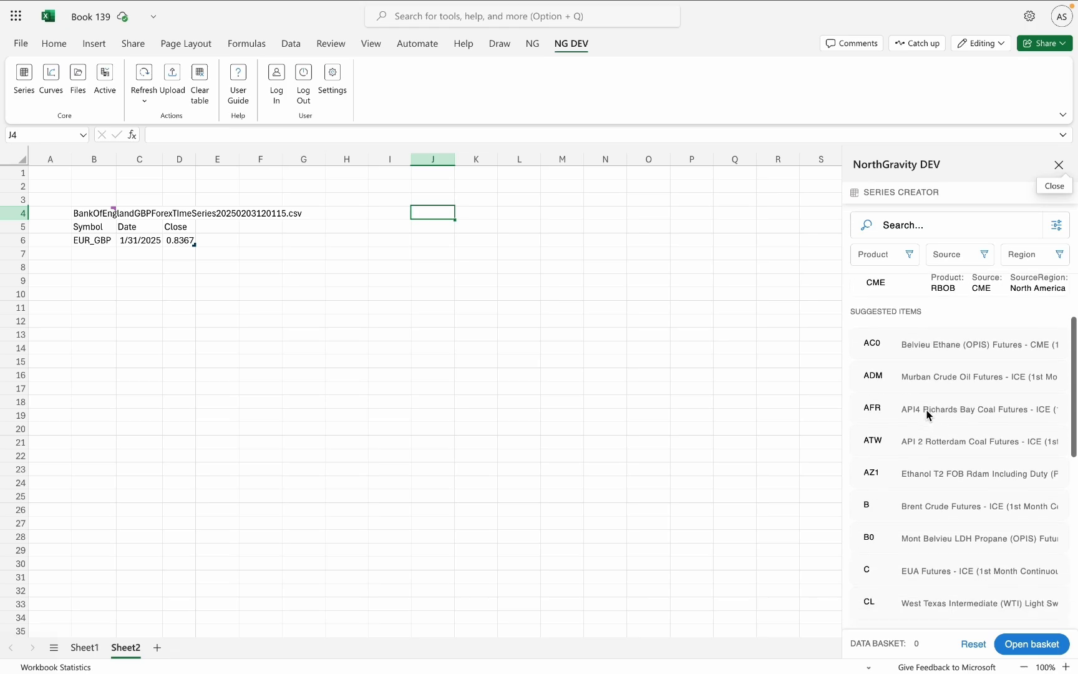
scroll(928, 415, down, 5)
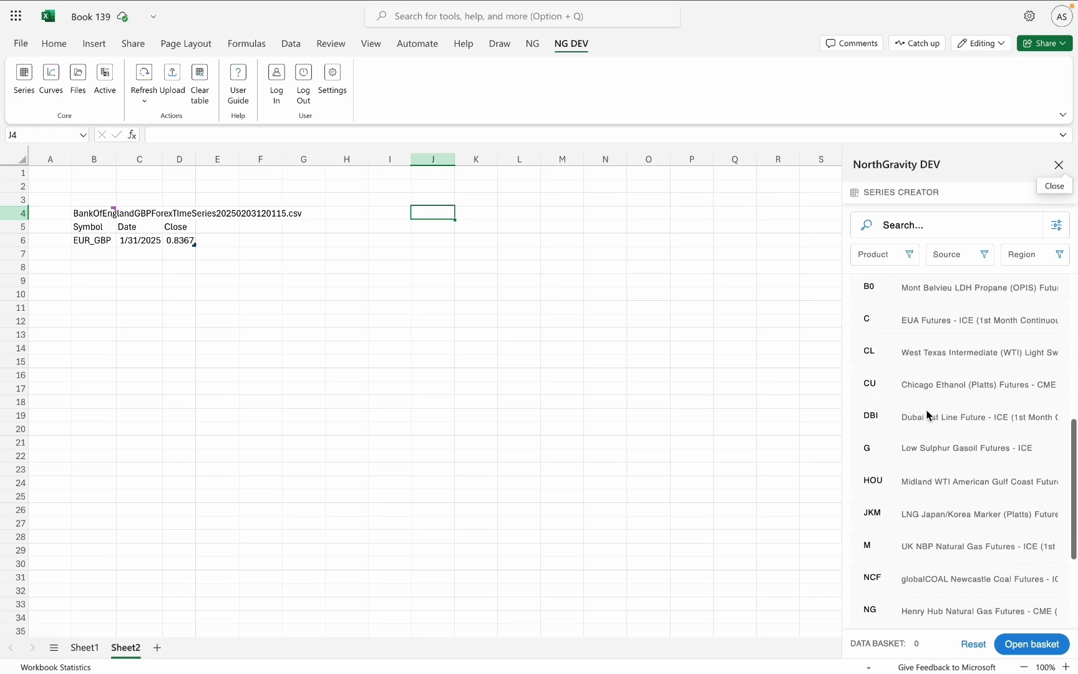
scroll(928, 415, up, 10)
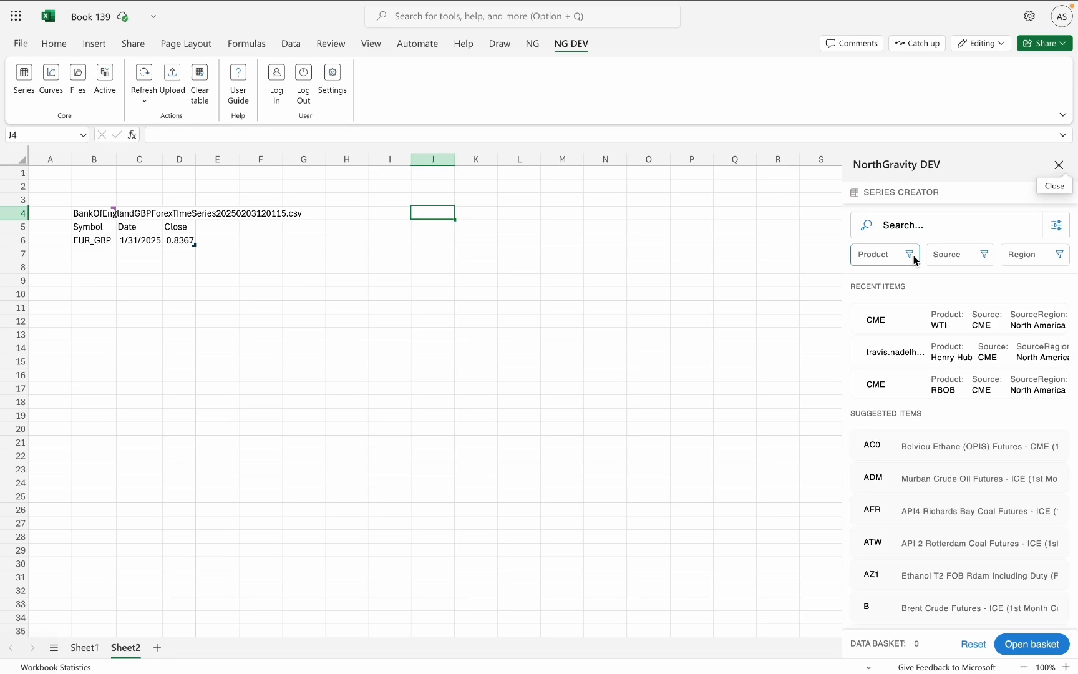
click(969, 225)
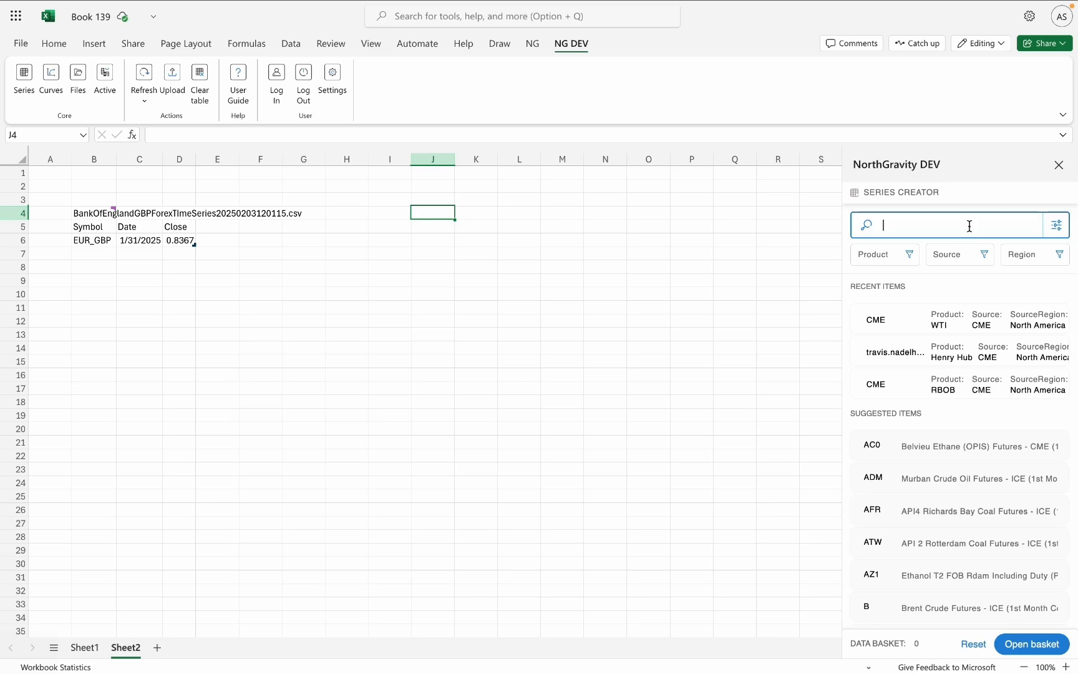
text(NG)
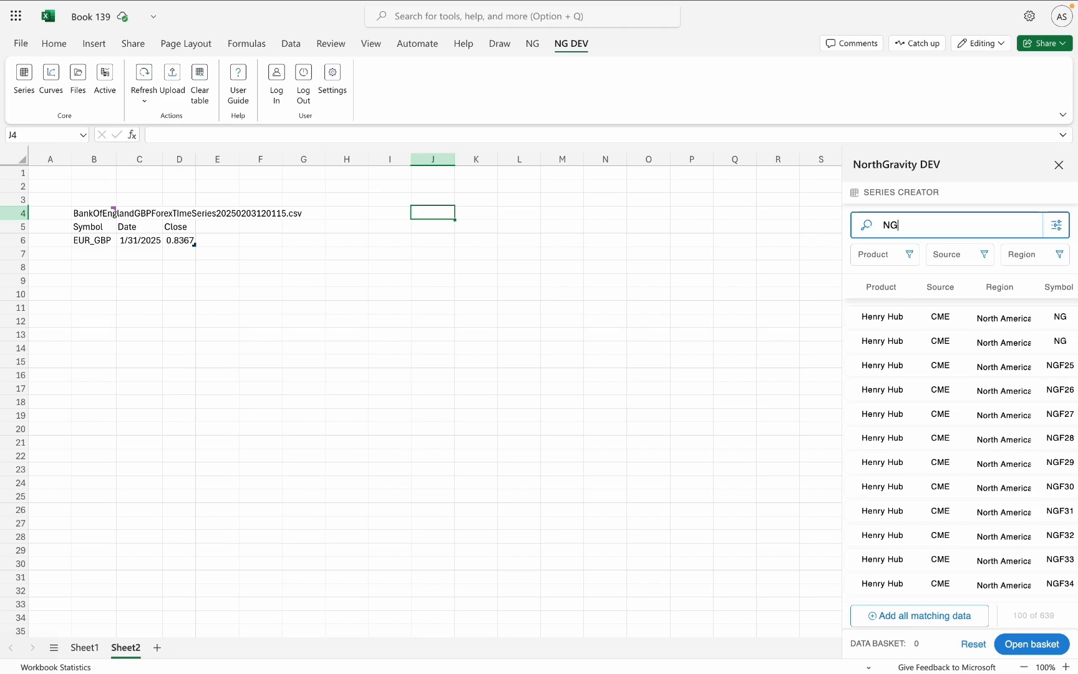
click(977, 316)
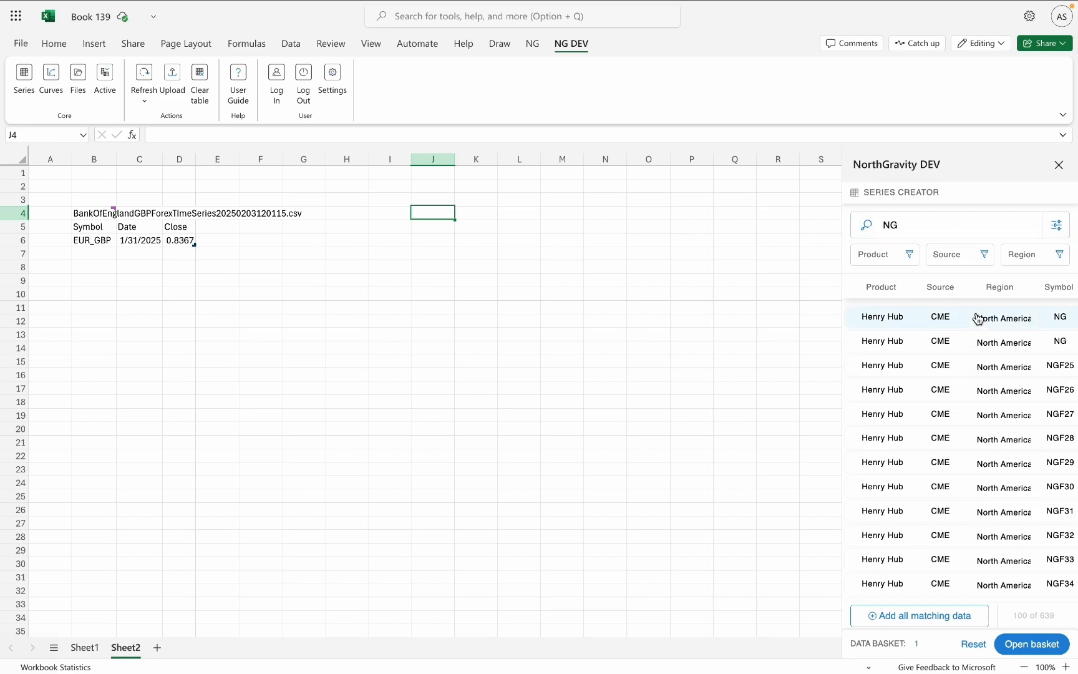
Examine the data basket's available columns, date range options and output settings for the NG series.
click(1052, 651)
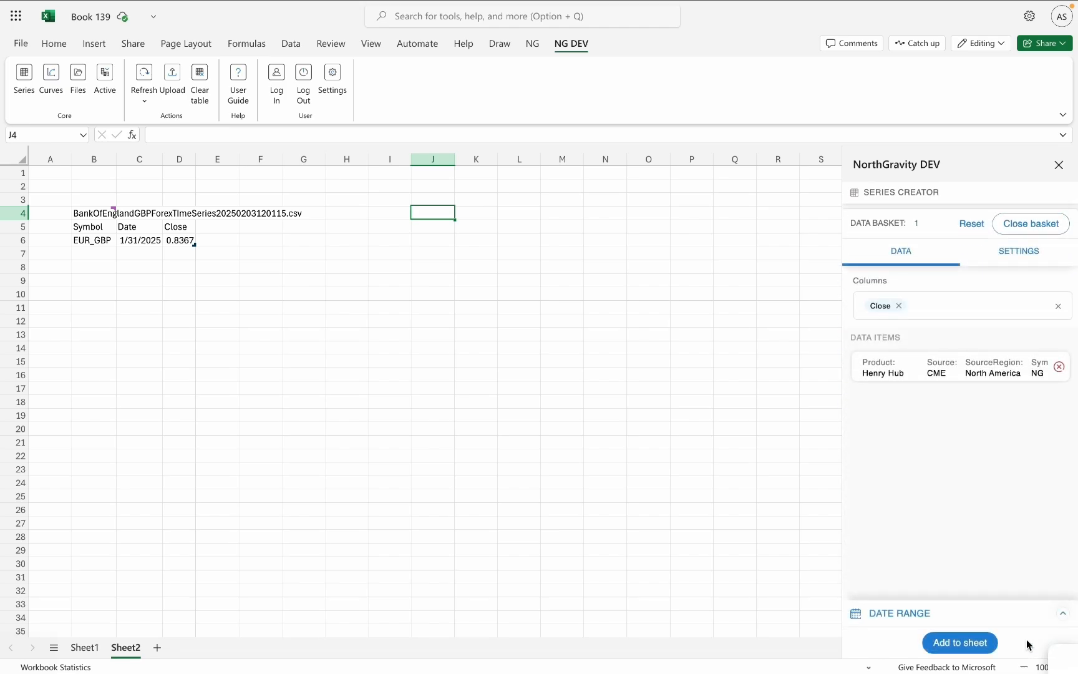
click(1013, 307)
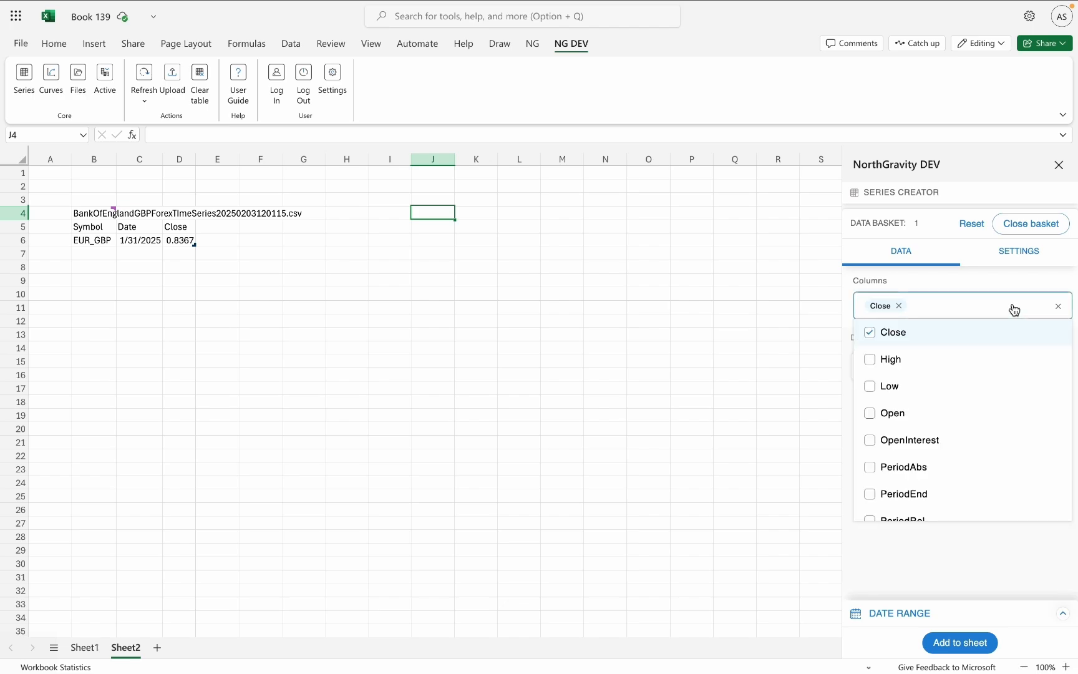
scroll(943, 397, down, 2)
scroll(944, 397, up, 2)
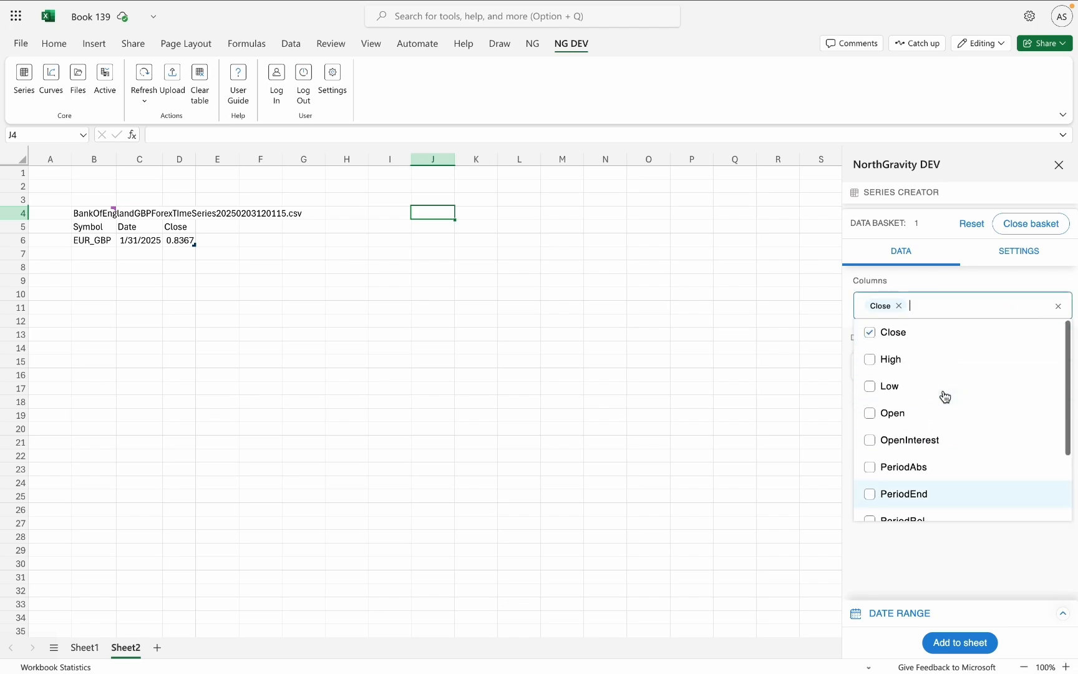
click(942, 285)
click(947, 606)
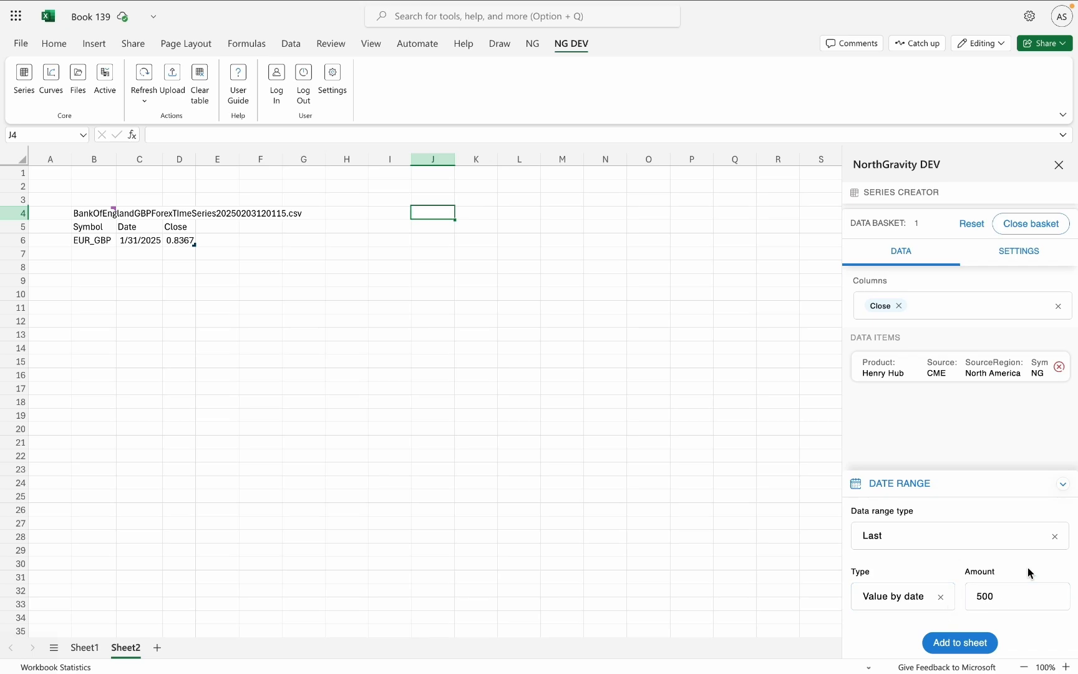
click(1033, 261)
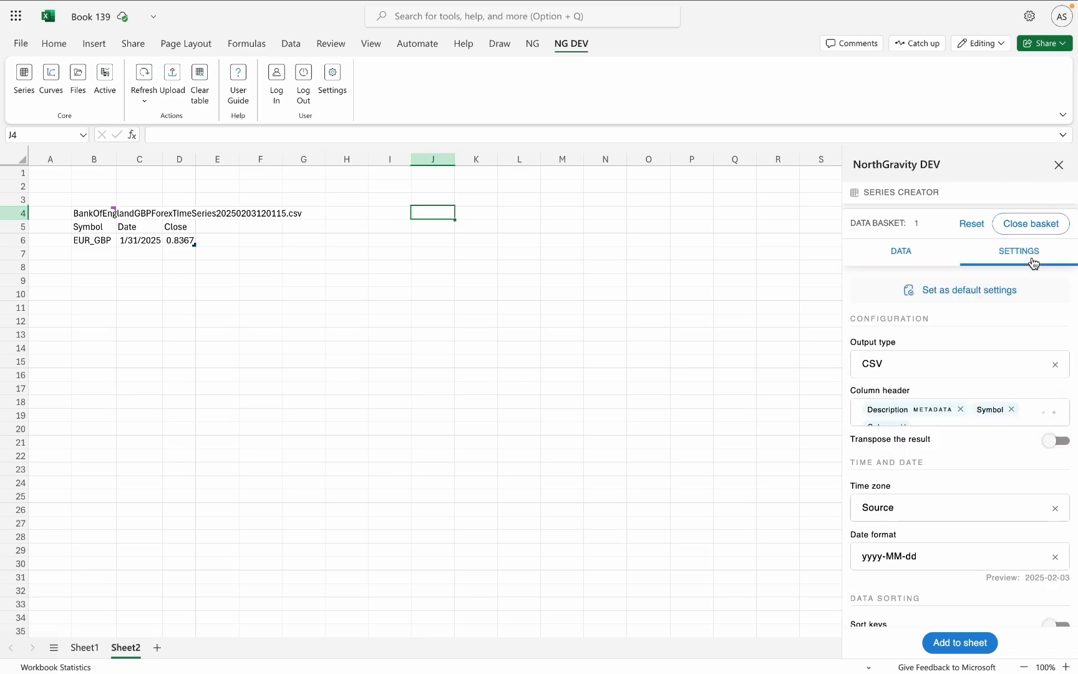
scroll(922, 410, down, 1)
scroll(923, 411, up, 1)
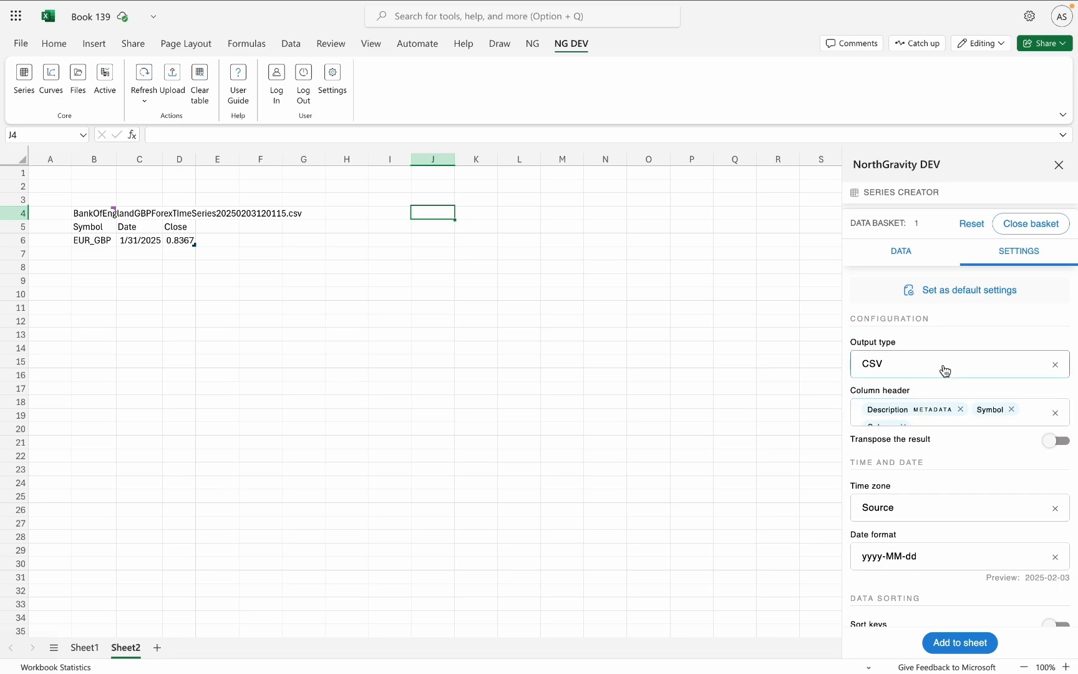
scroll(946, 371, down, 1)
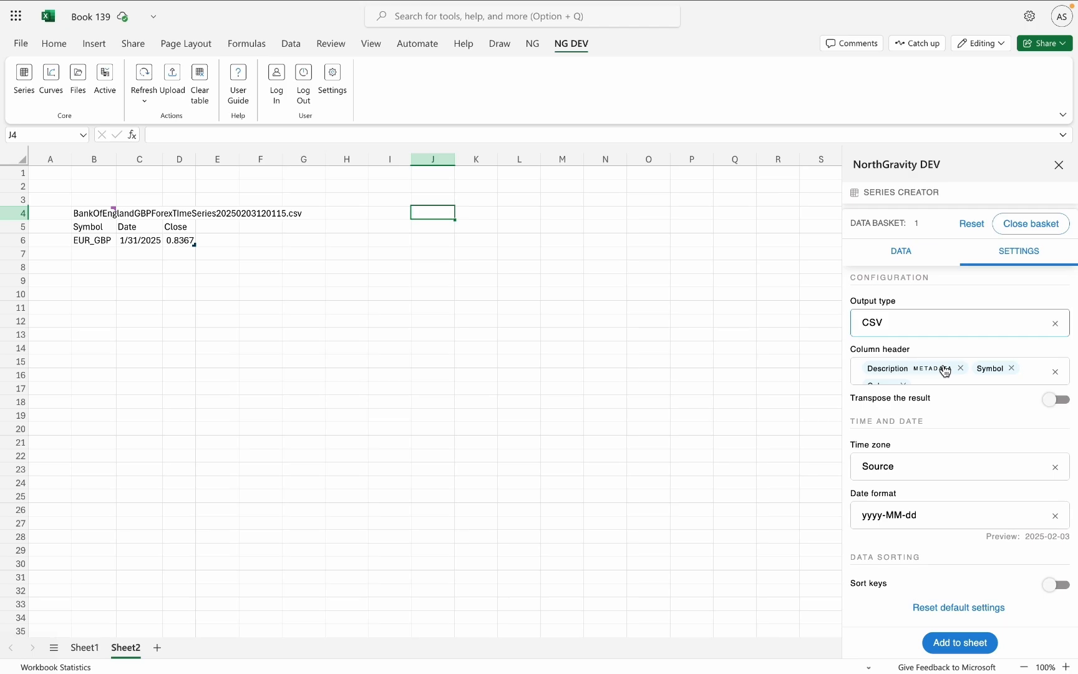
click(900, 251)
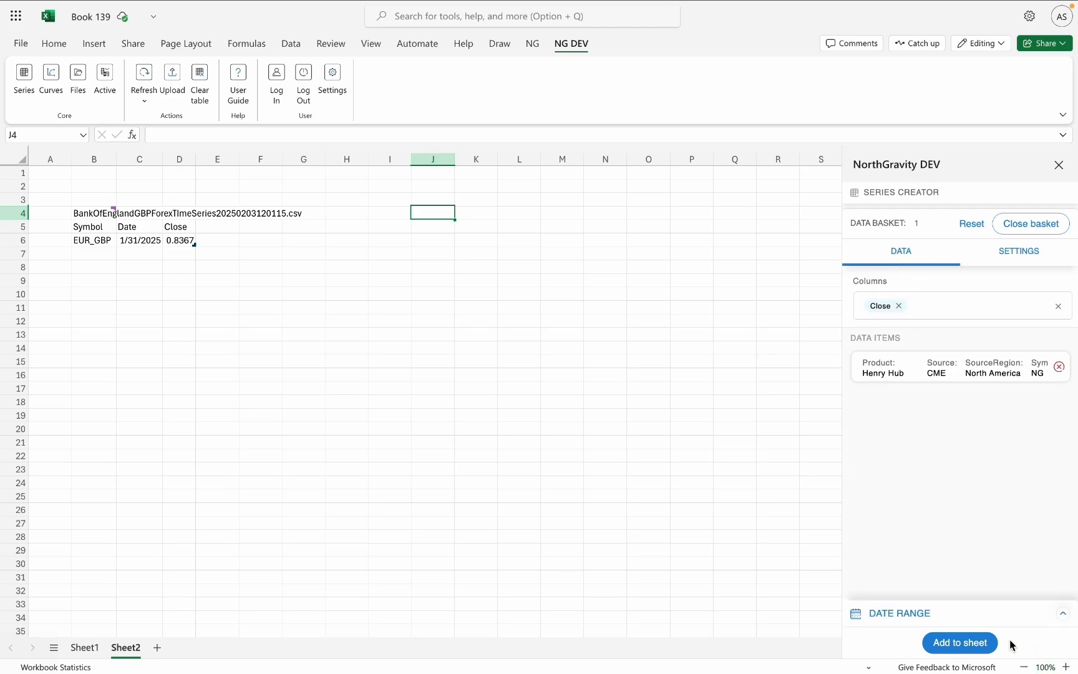
Insert the Henry Hub NG Close series into the sheet at cell J4 and look through its dated rows.
click(986, 649)
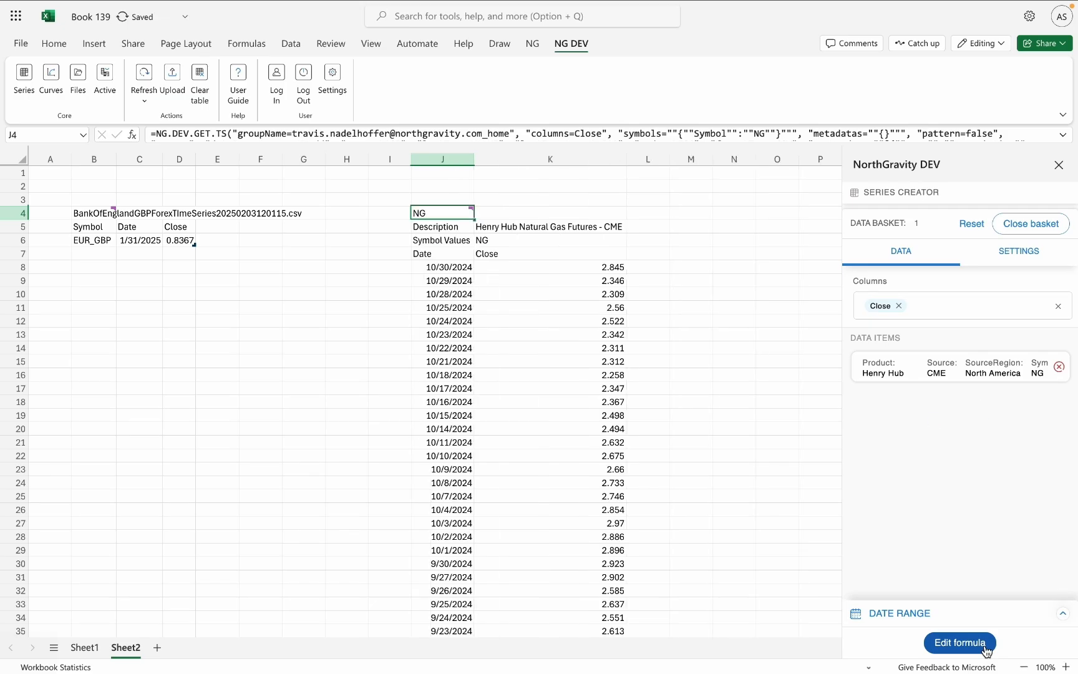
scroll(532, 354, down, 1)
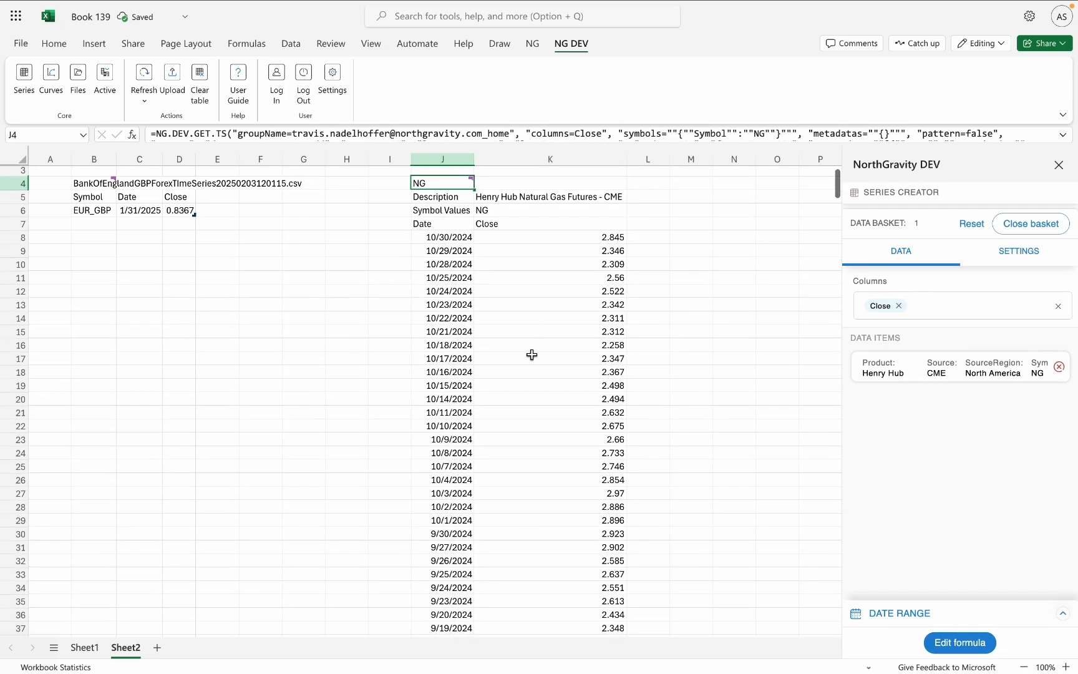
scroll(532, 355, down, 15)
scroll(531, 355, up, 15)
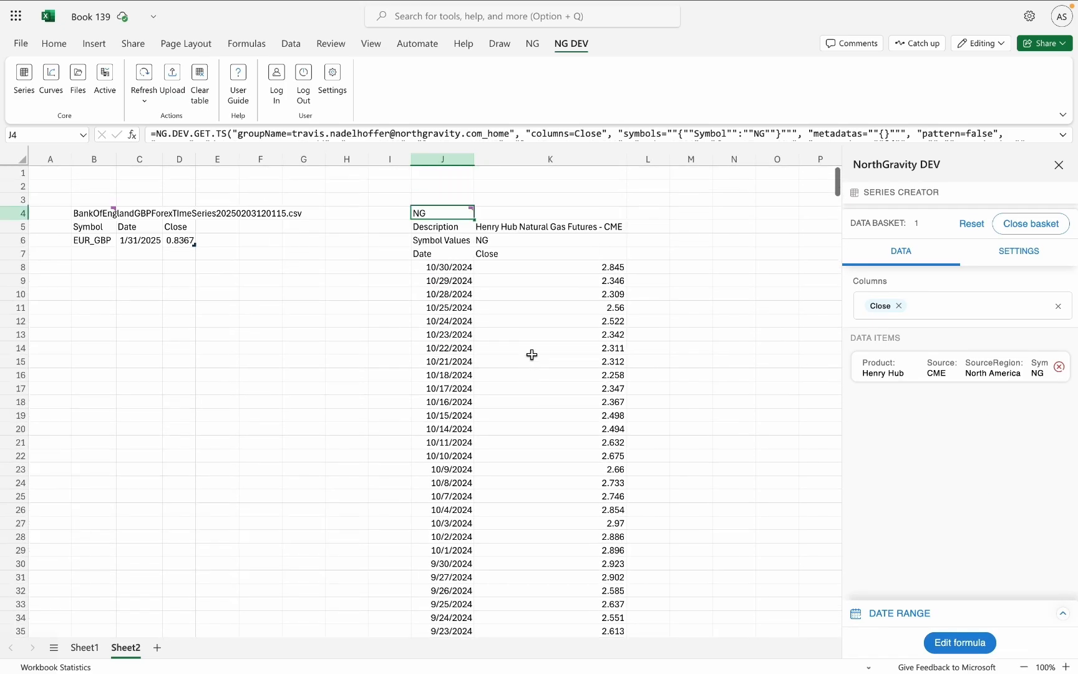
scroll(532, 354, down, 20)
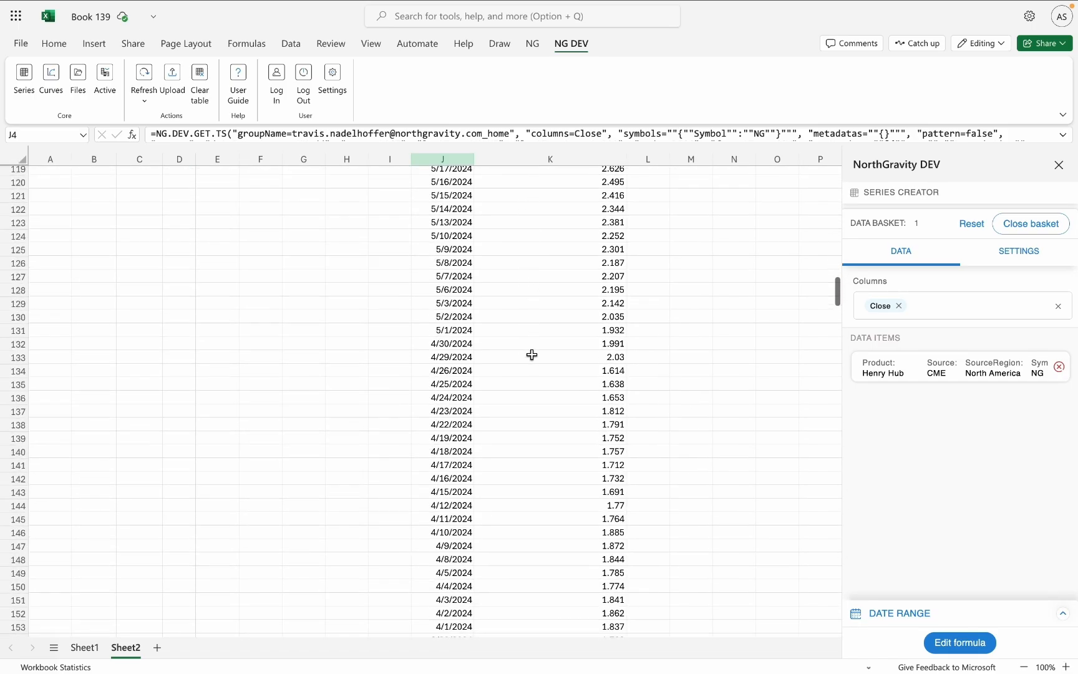
scroll(532, 355, down, 20)
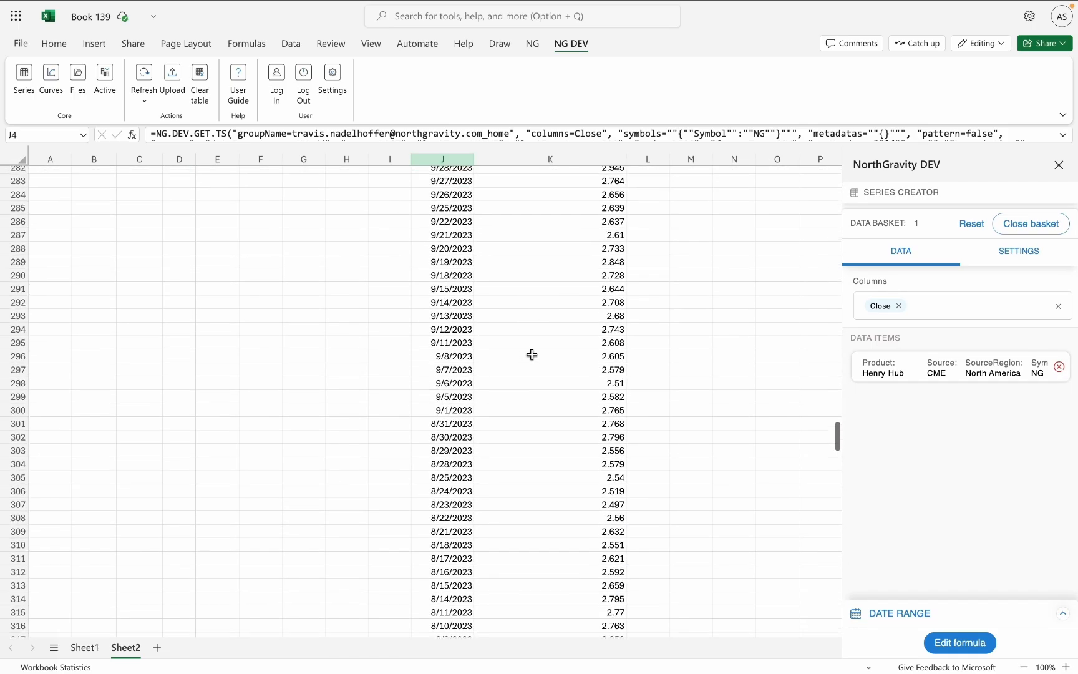
scroll(532, 355, down, 18)
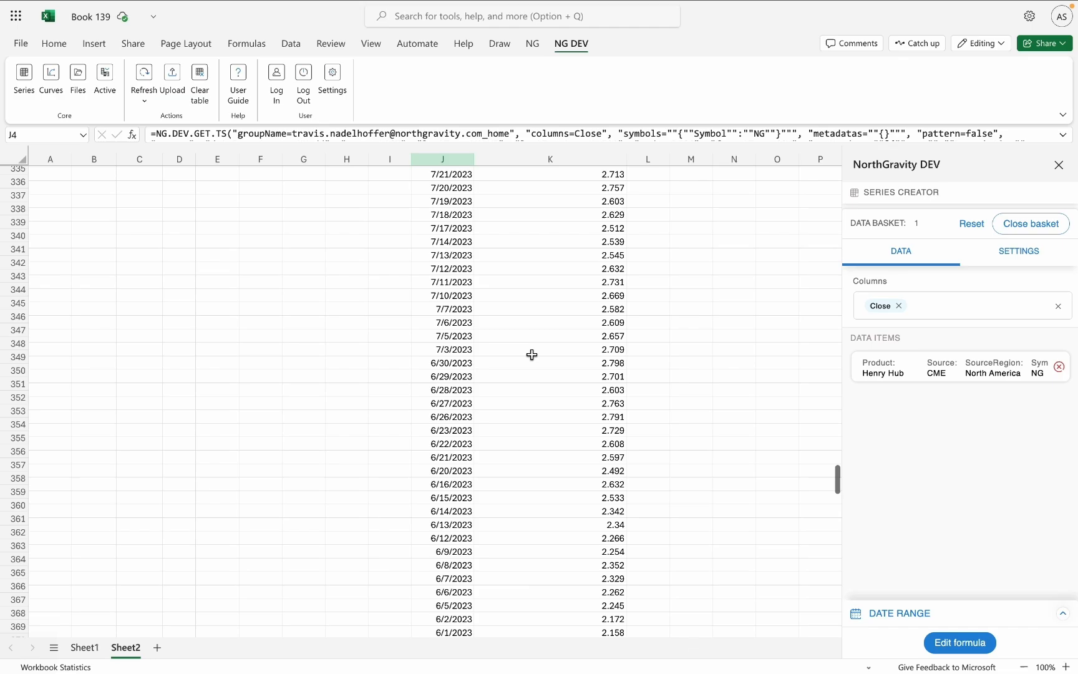
scroll(531, 354, up, 20)
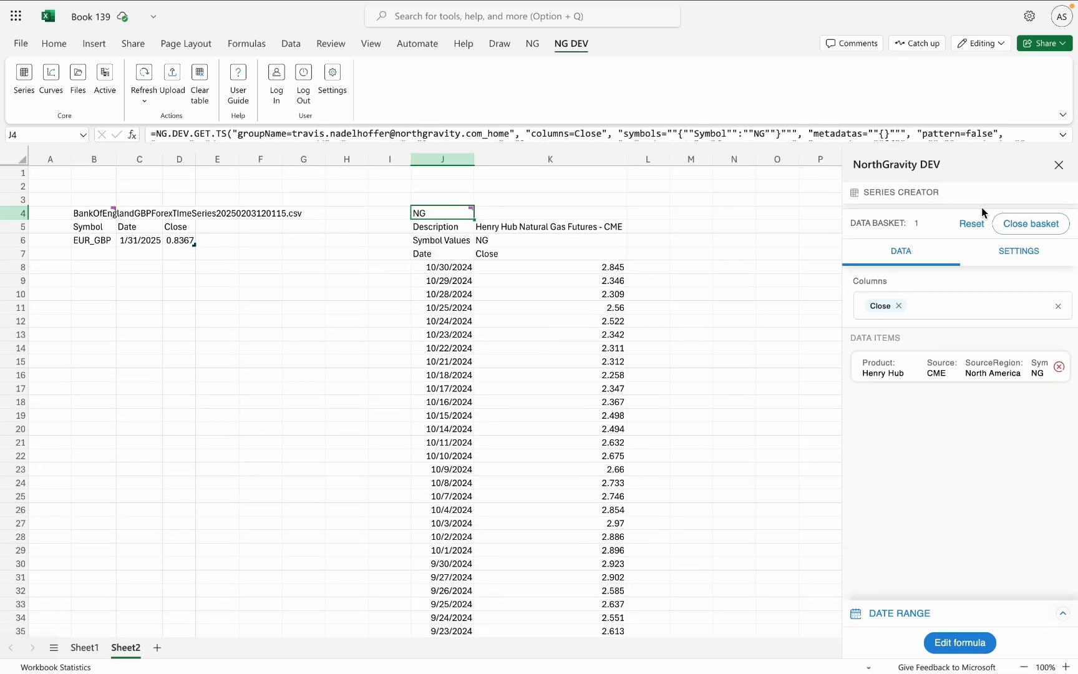
Search the series catalogue for CL and add the first WTI CME CL series to the data basket.
click(1039, 234)
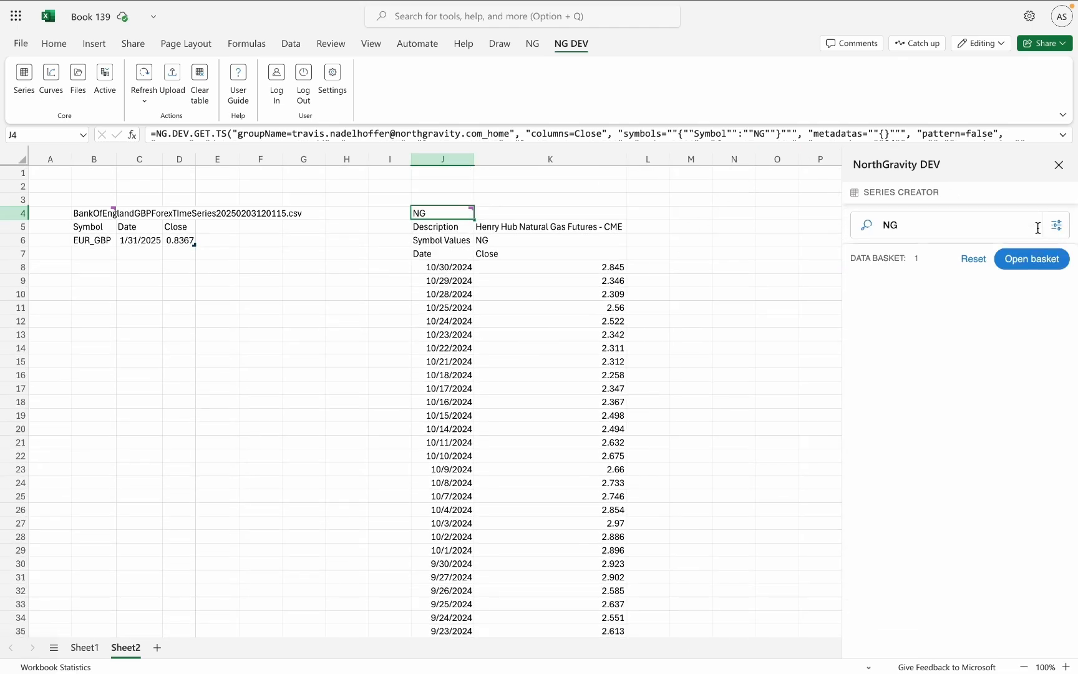
click(946, 229)
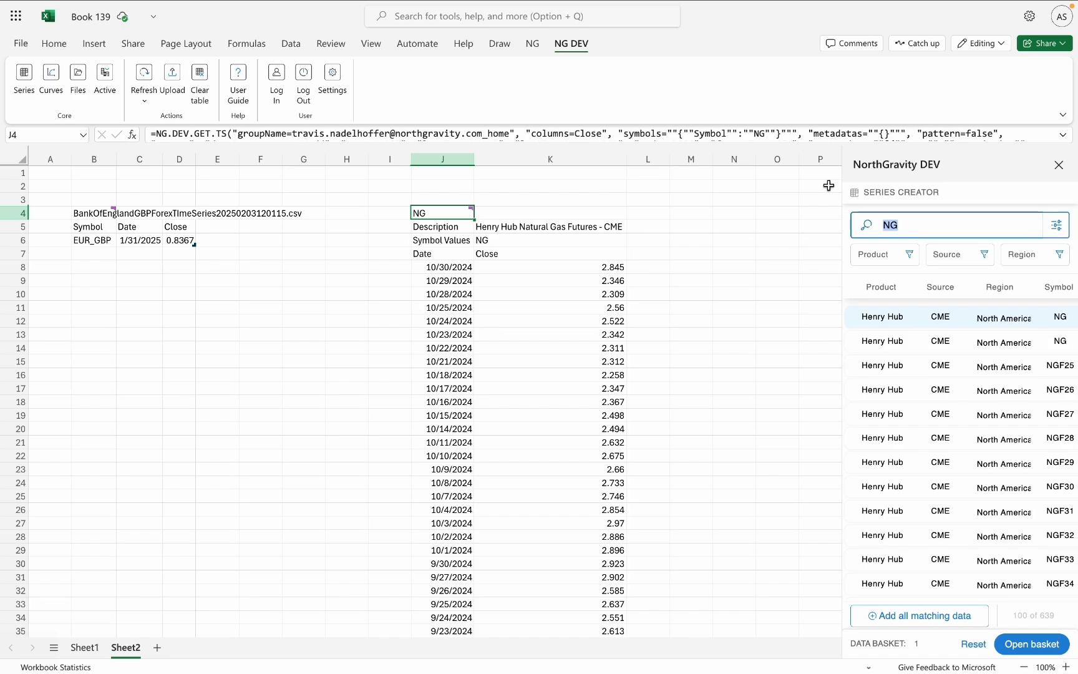
text(CL)
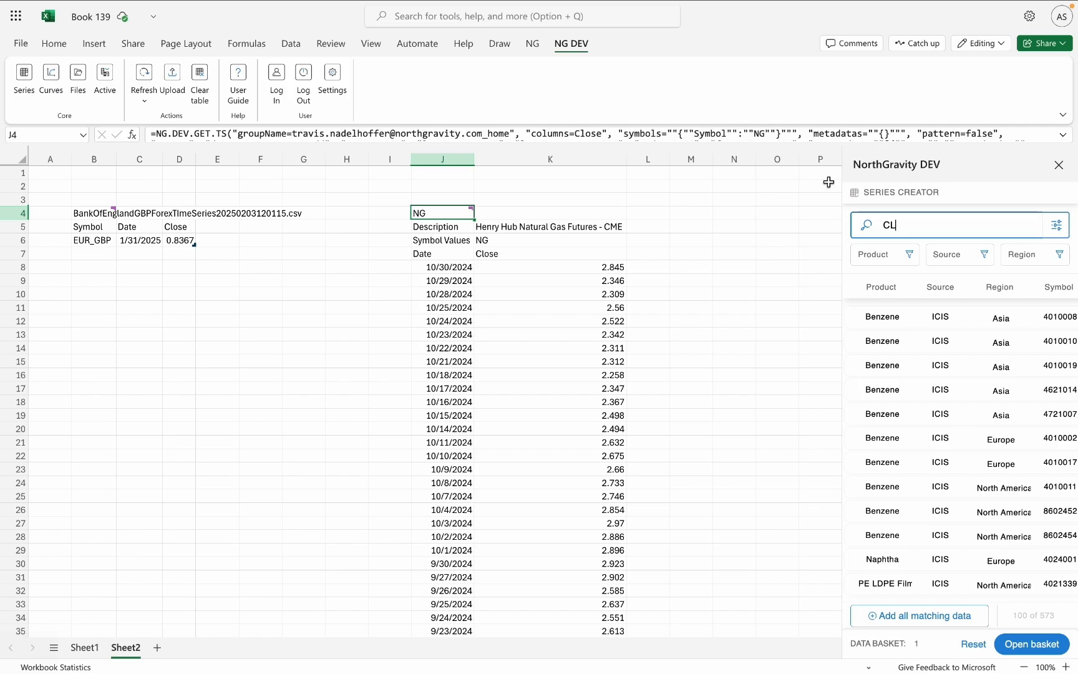
scroll(973, 349, down, 15)
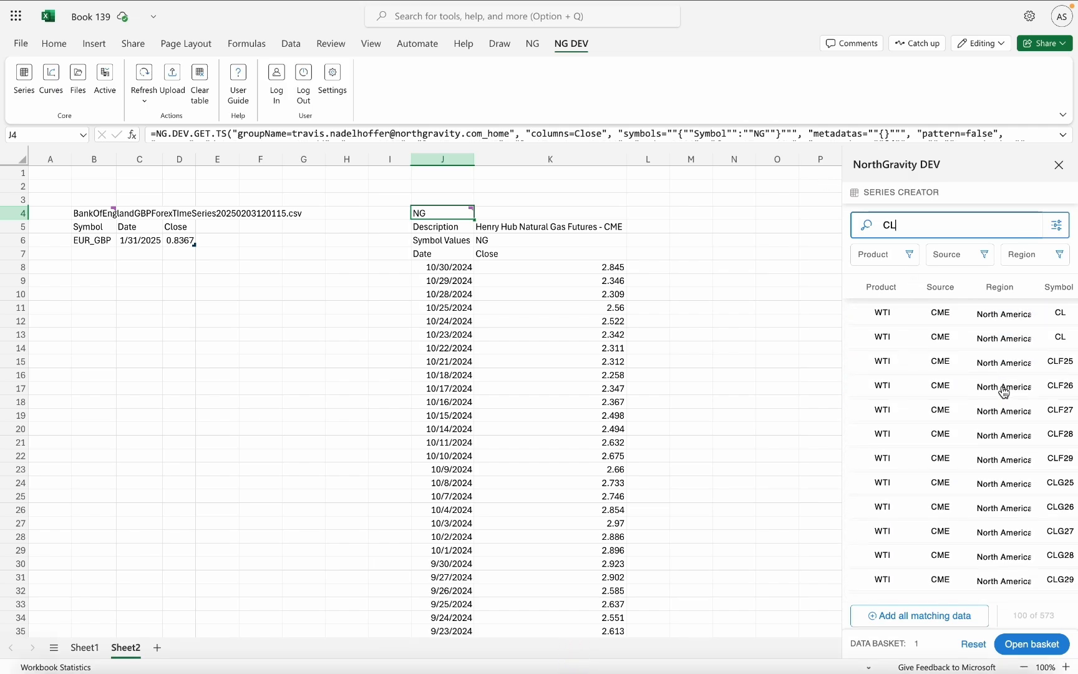
scroll(1003, 392, up, 3)
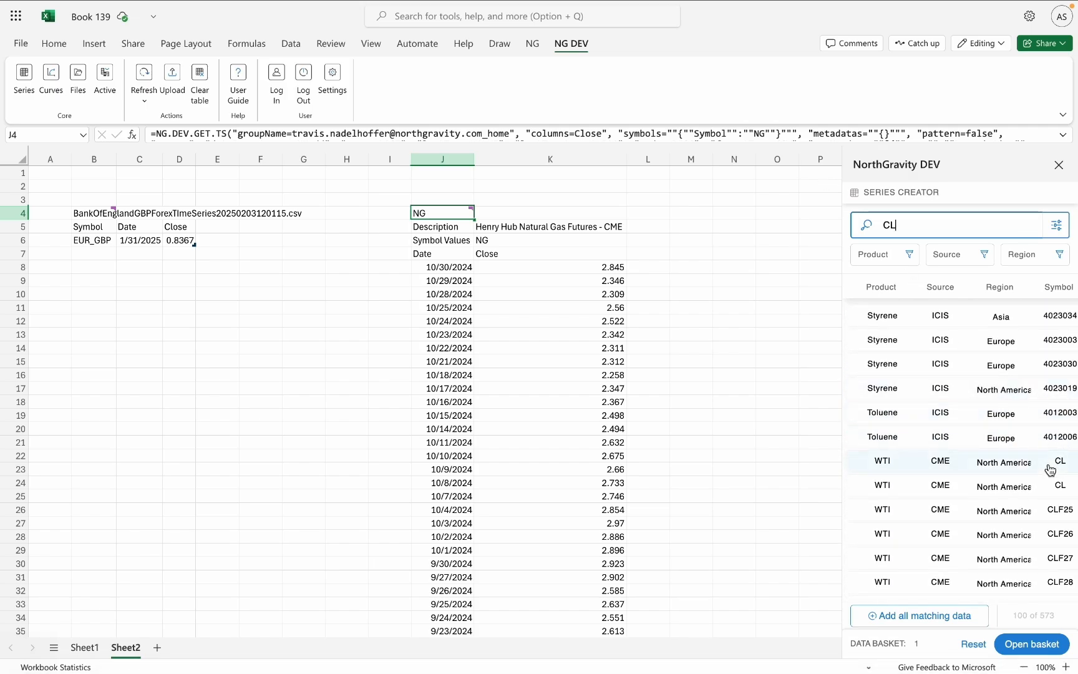
click(1051, 470)
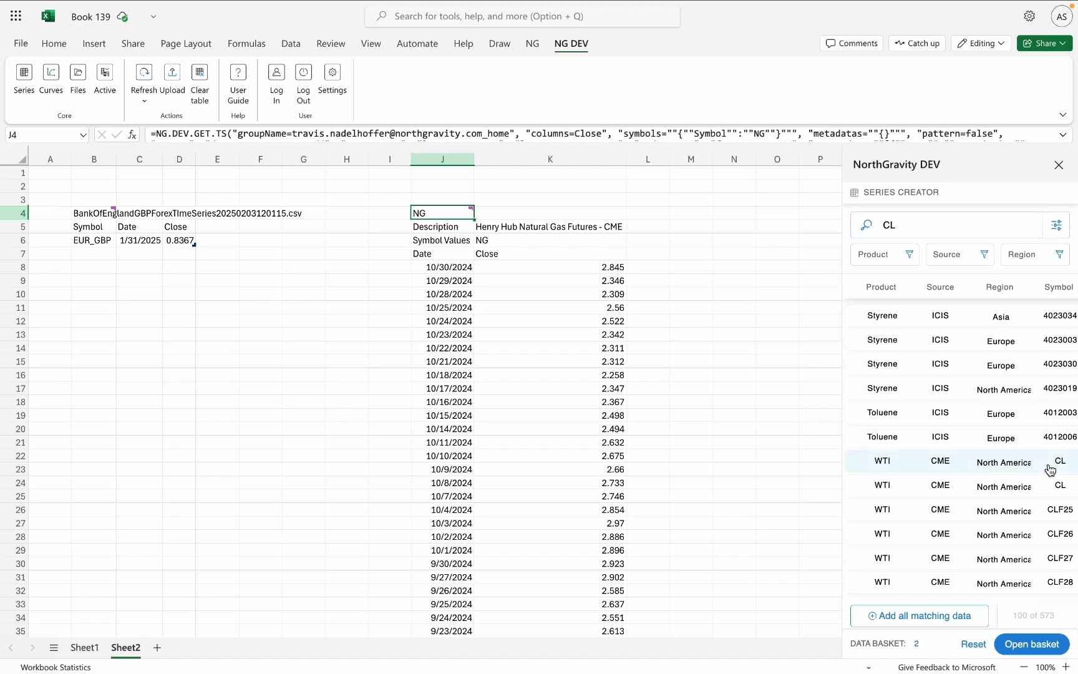
Update the formula at J4 to pull the WTI CL Close series alongside Henry Hub NG, and view both columns.
click(1033, 643)
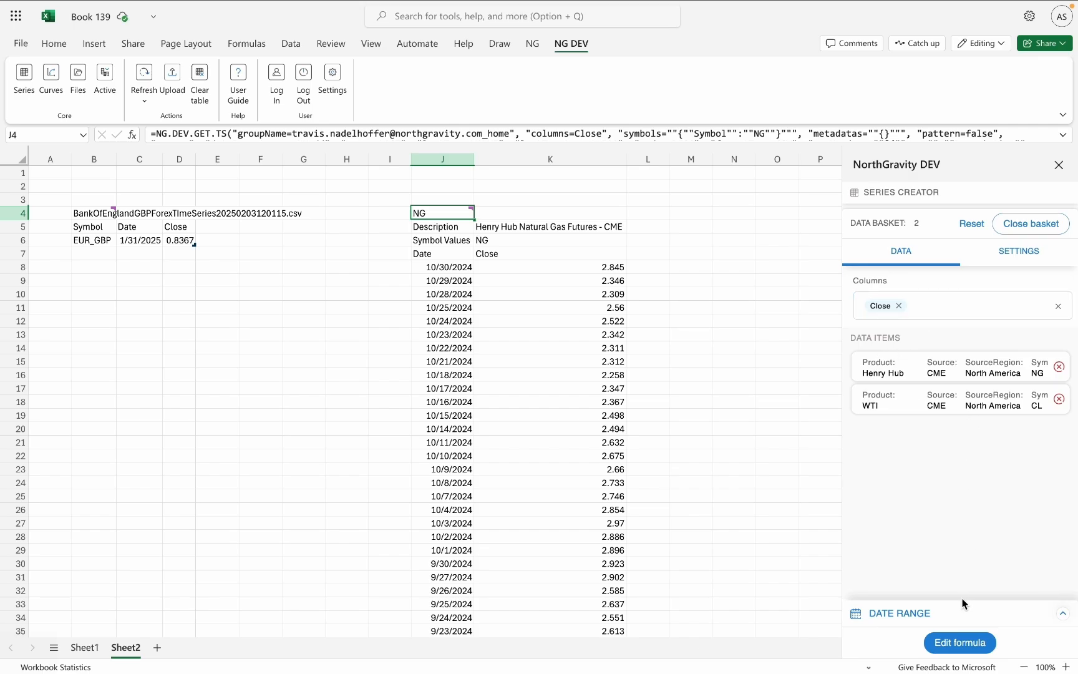
click(940, 643)
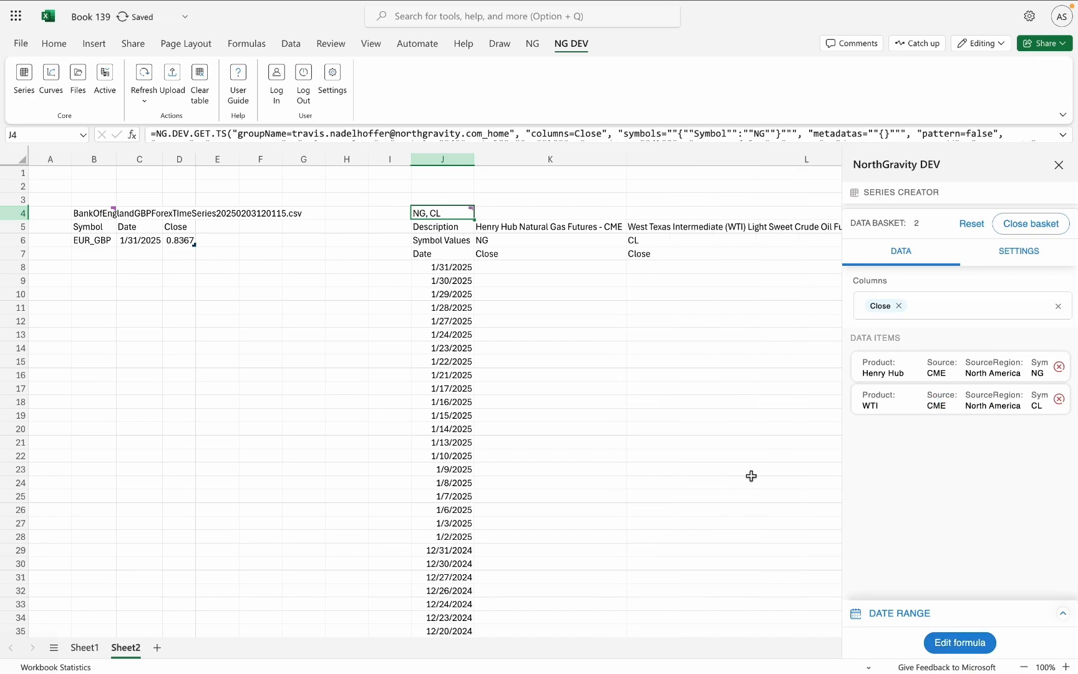
scroll(751, 476, right, 5)
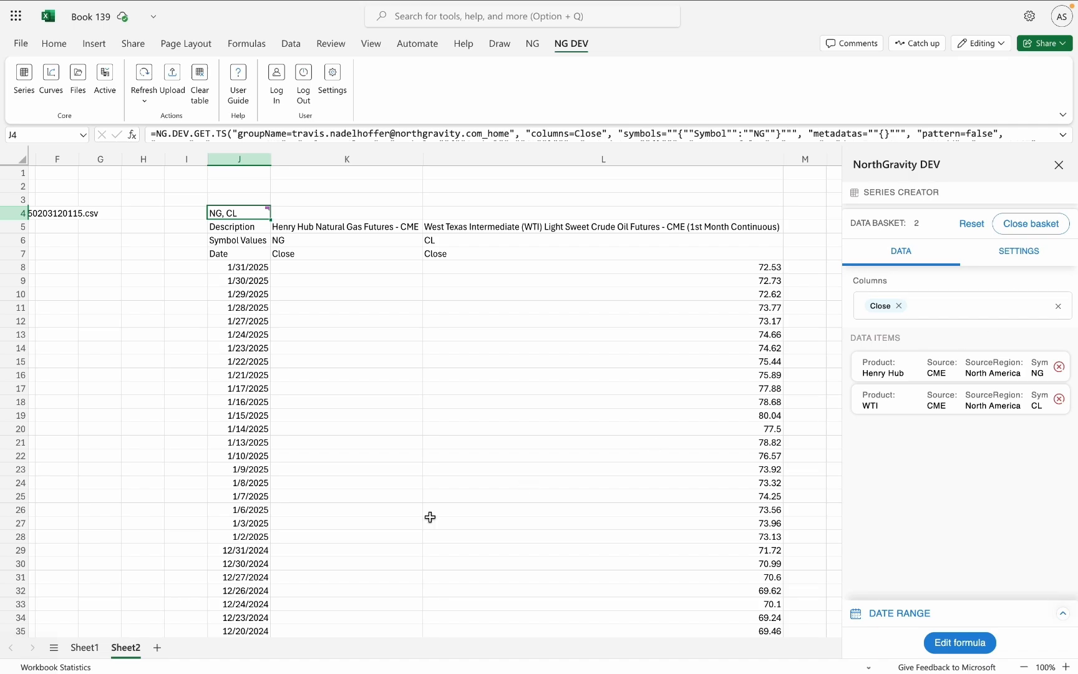
Add a new sheet and start the Curves Creator with cell B7 as the destination.
click(157, 648)
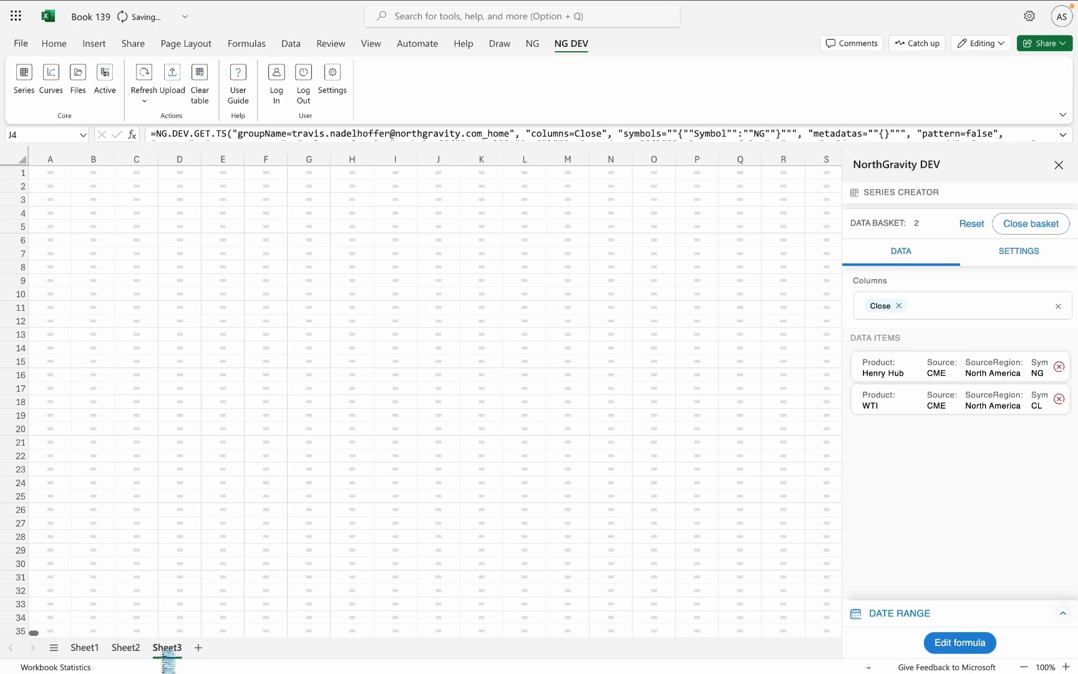
click(93, 253)
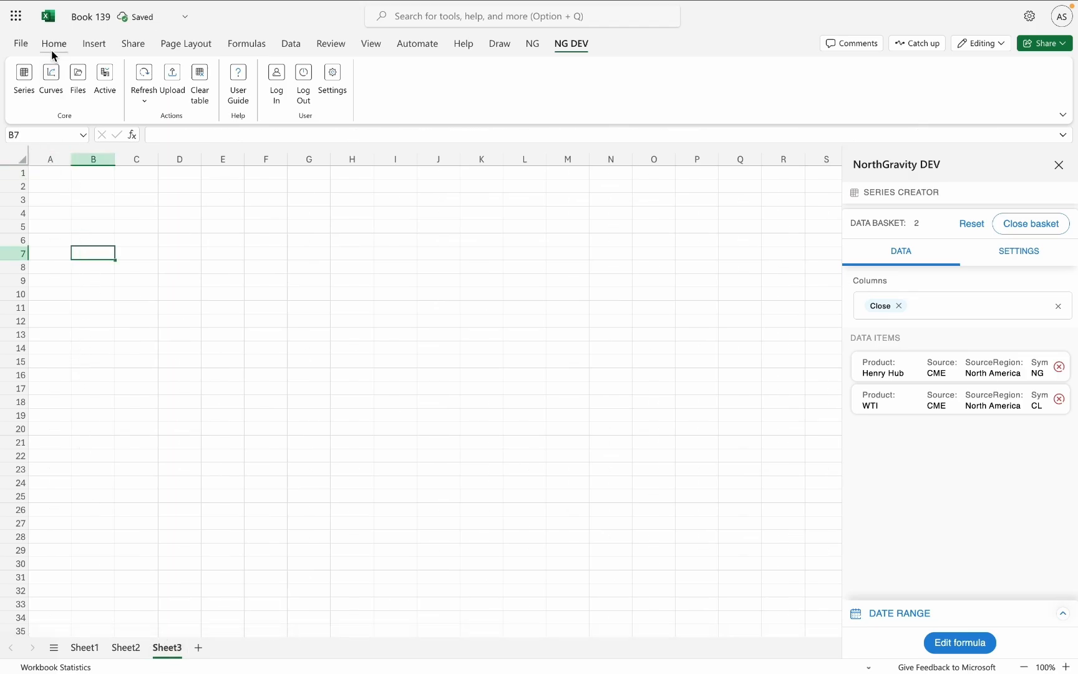
click(54, 92)
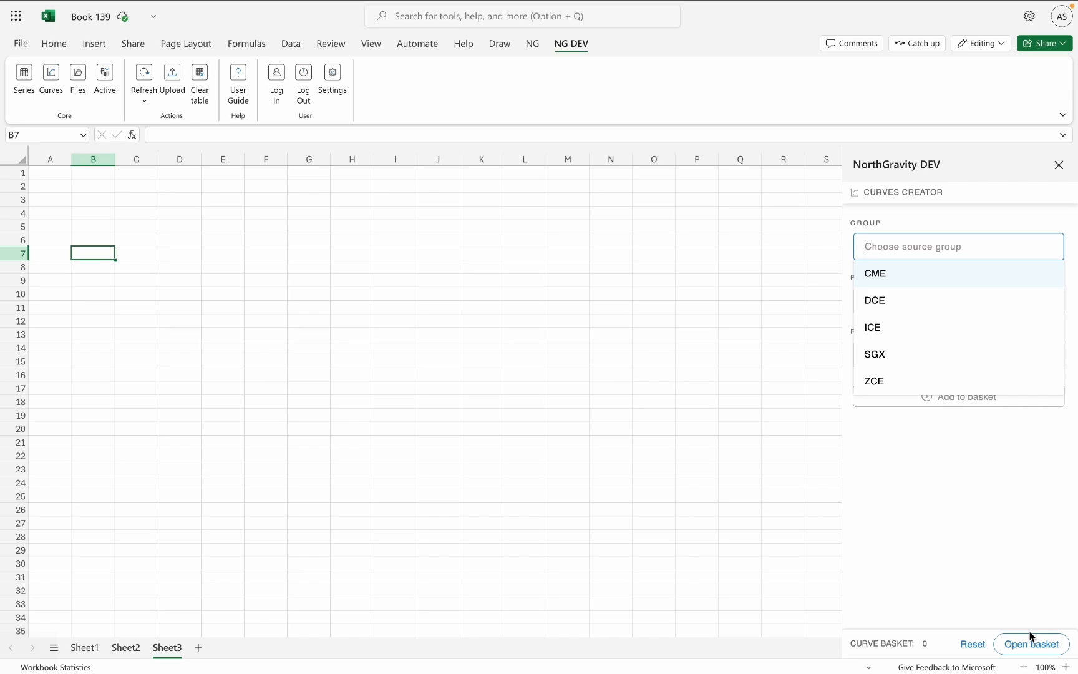
Add the curve with group CME, product Henry Hub and root NG to the curve basket.
click(904, 282)
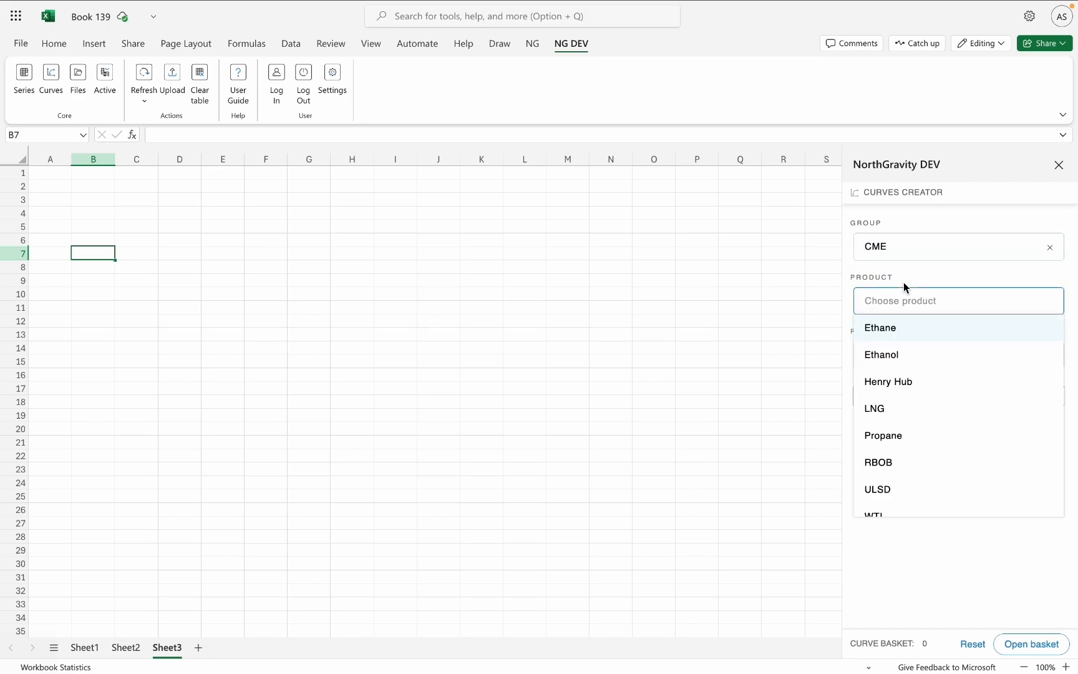
click(909, 383)
click(909, 391)
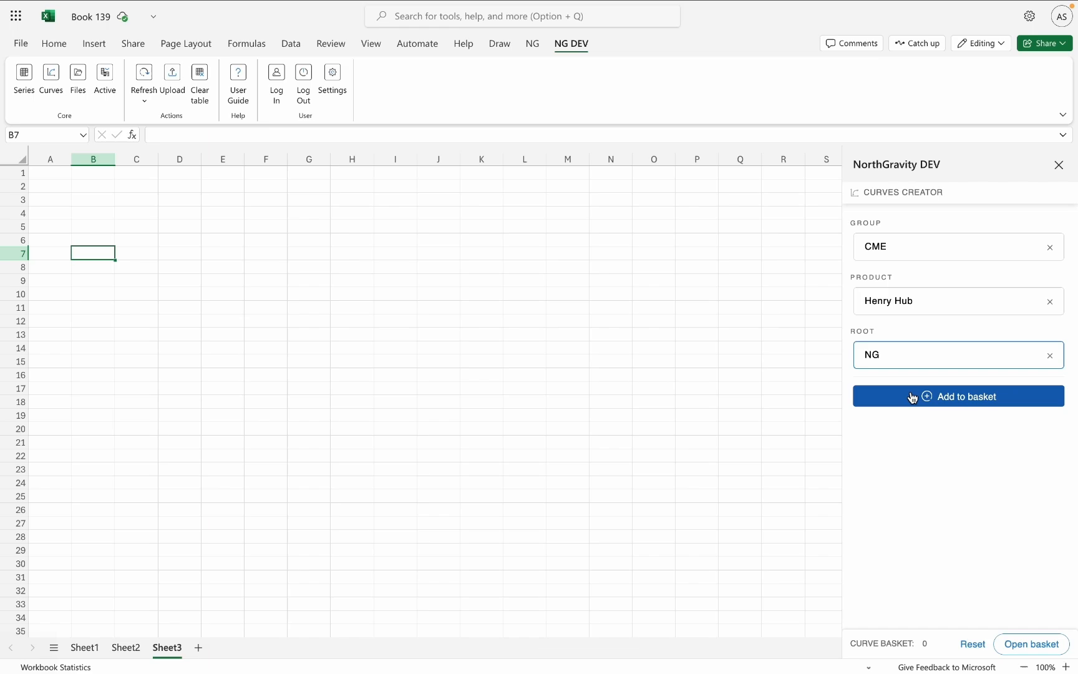
click(915, 397)
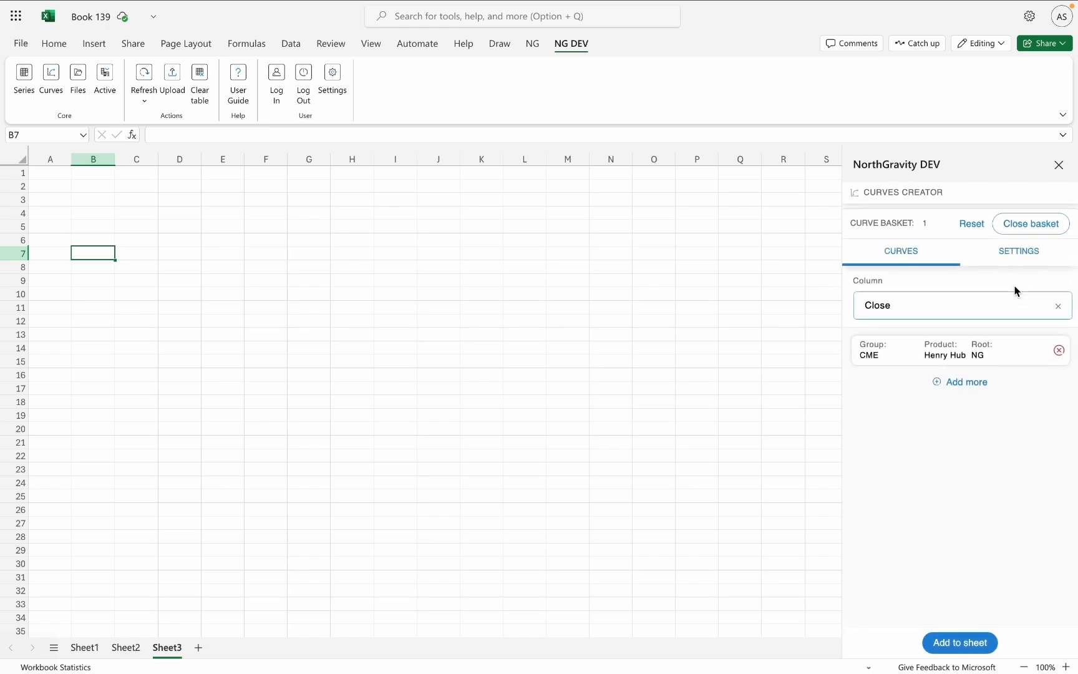
In the curve settings, limit the number of contracts to 30.
click(1019, 255)
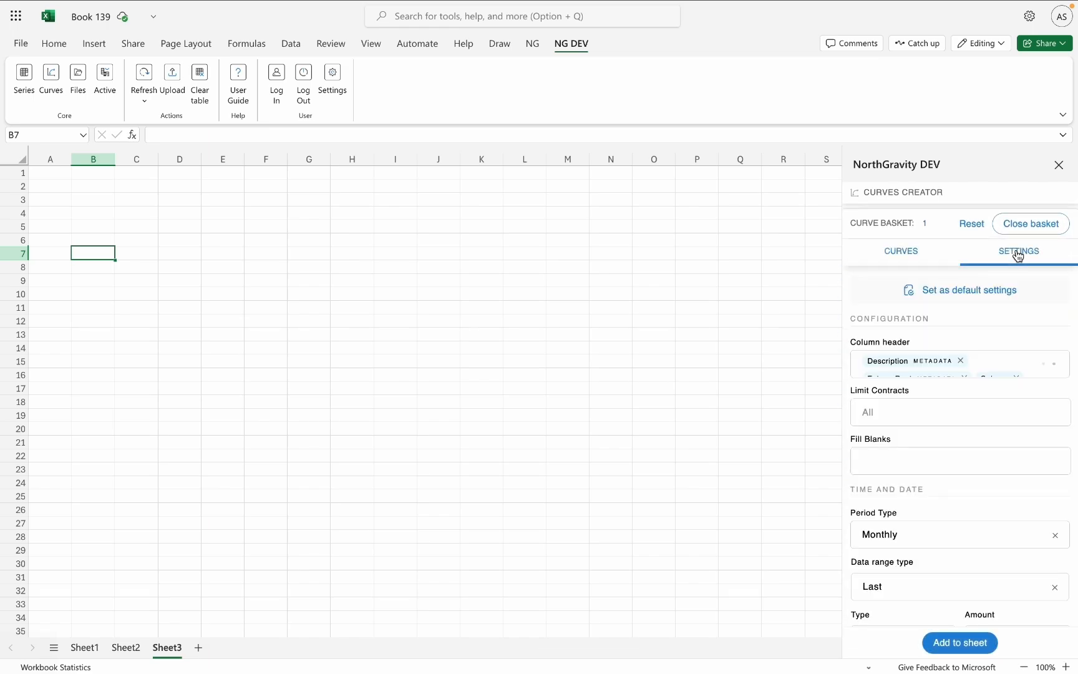
click(900, 419)
text(30)
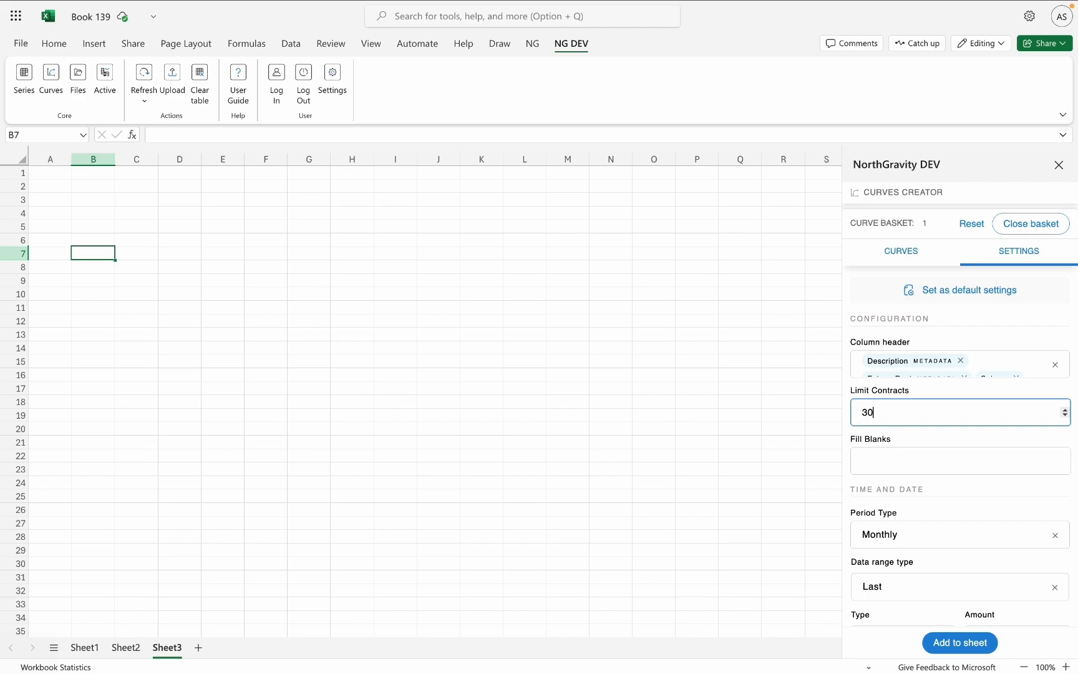
scroll(960, 406, up, 1)
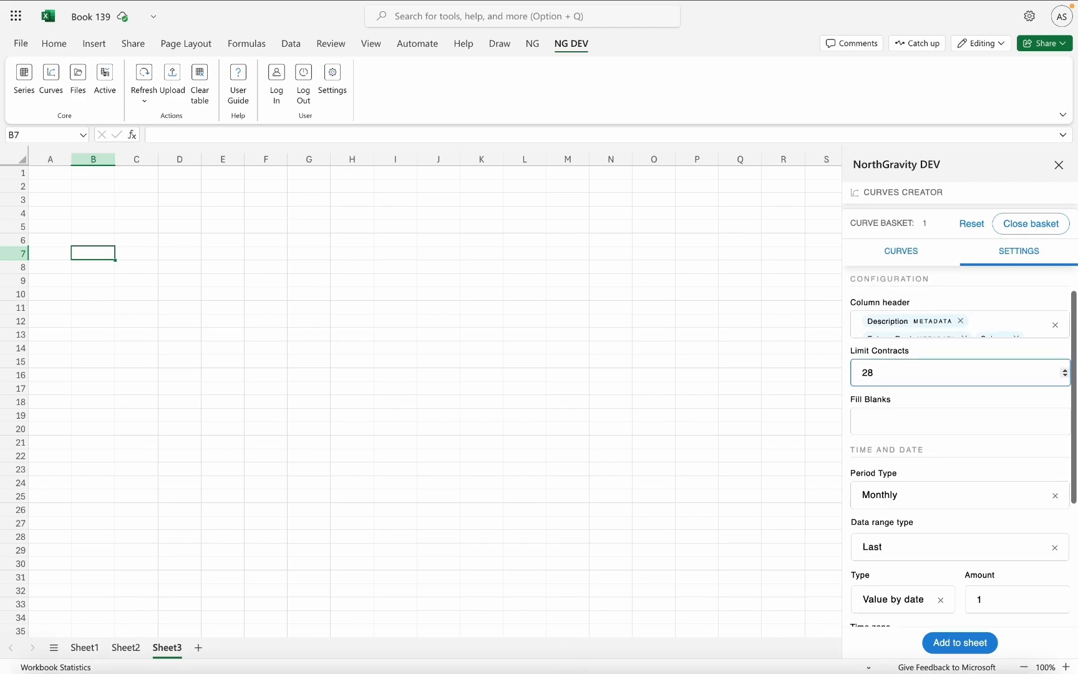
key(BackSpace)
key(BackSpace)
text(30)
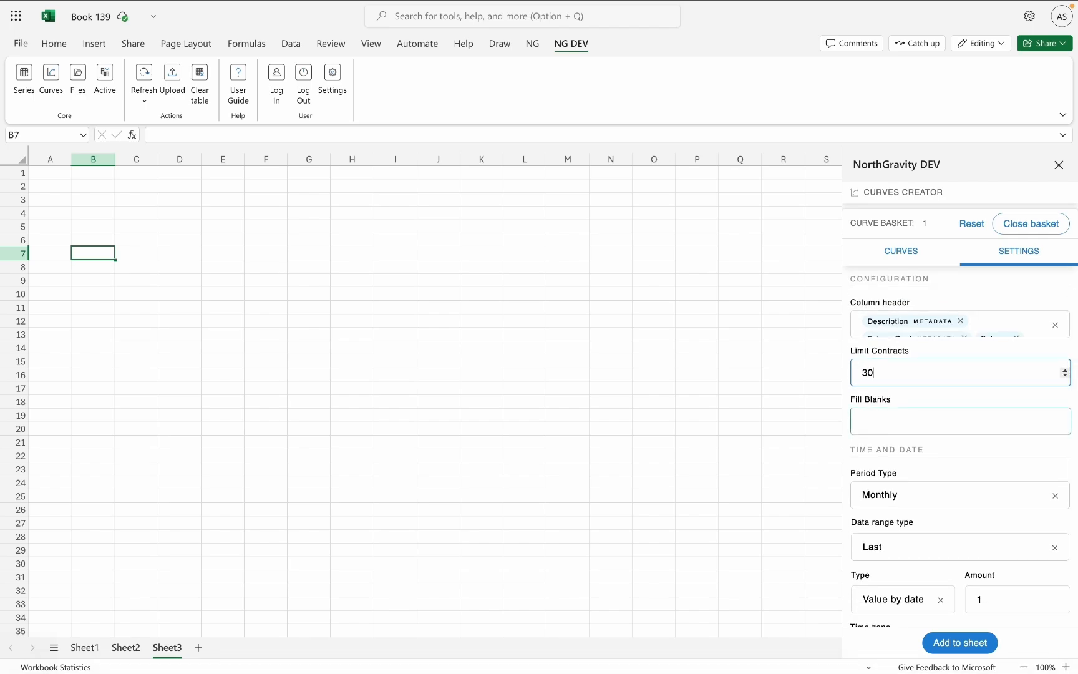
Review the curve's time, date and contract settings, and insert the Henry Hub NG curve into the sheet at B7.
scroll(889, 448, down, 3)
scroll(889, 450, down, 3)
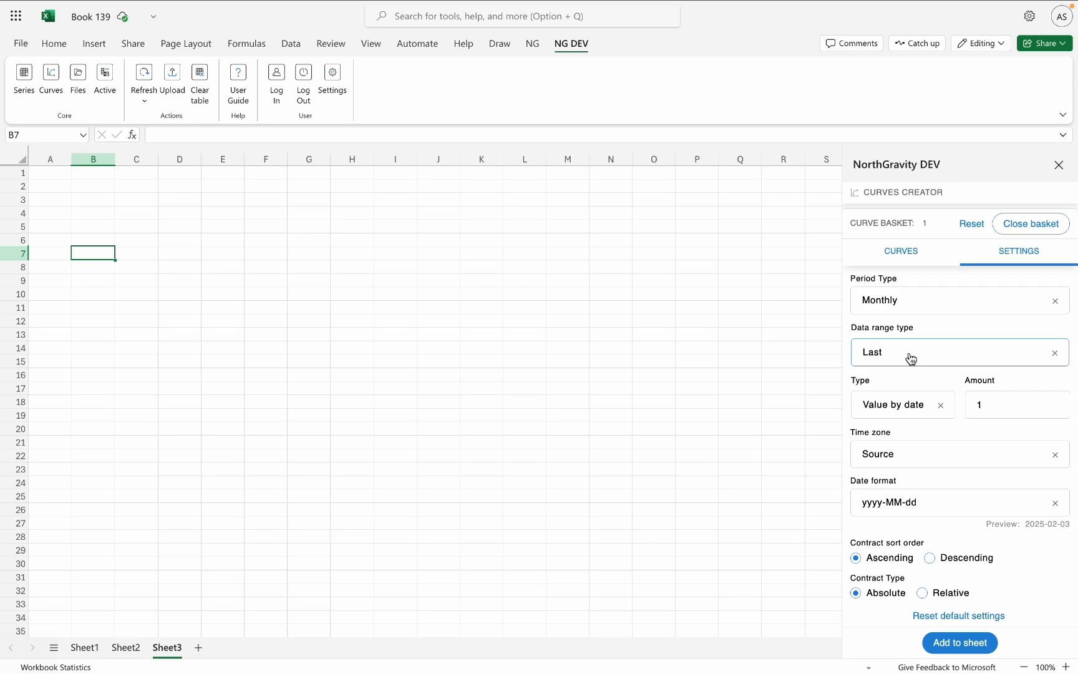
scroll(912, 359, down, 1)
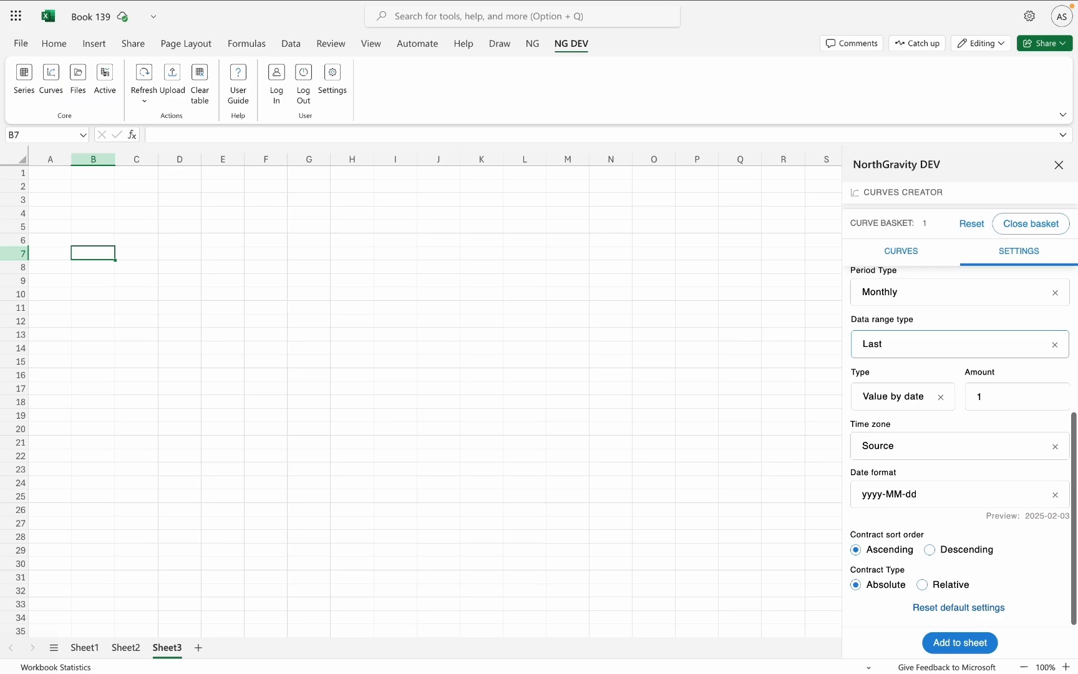
click(968, 646)
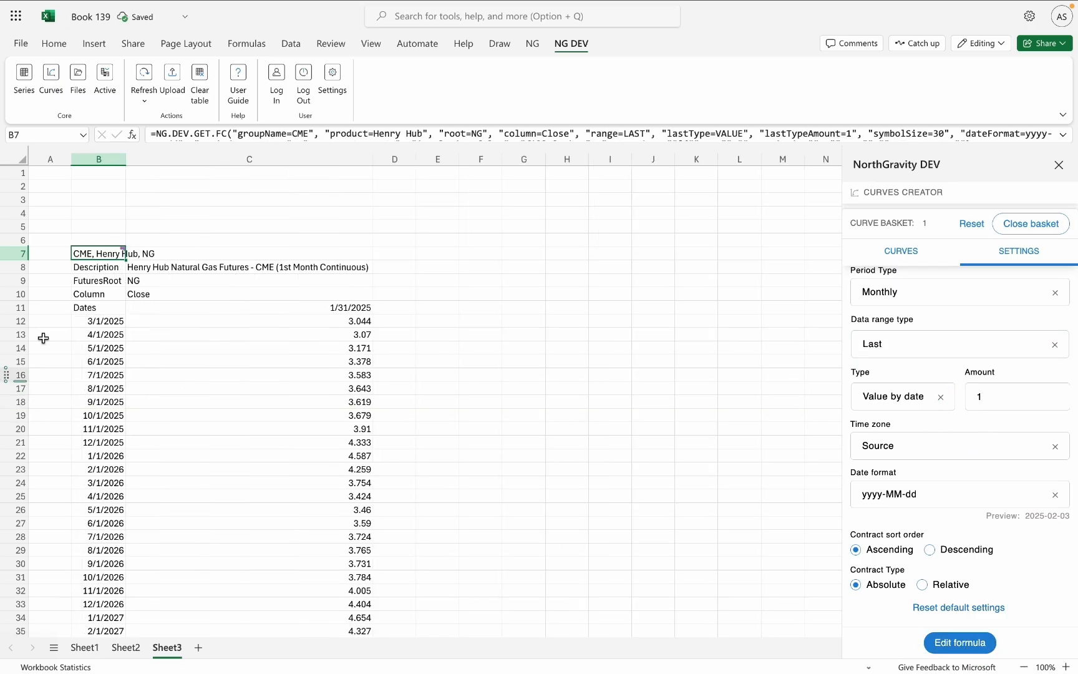
Examine the inserted Henry Hub curve from its first contract date in B12 down to the last contract row.
click(103, 322)
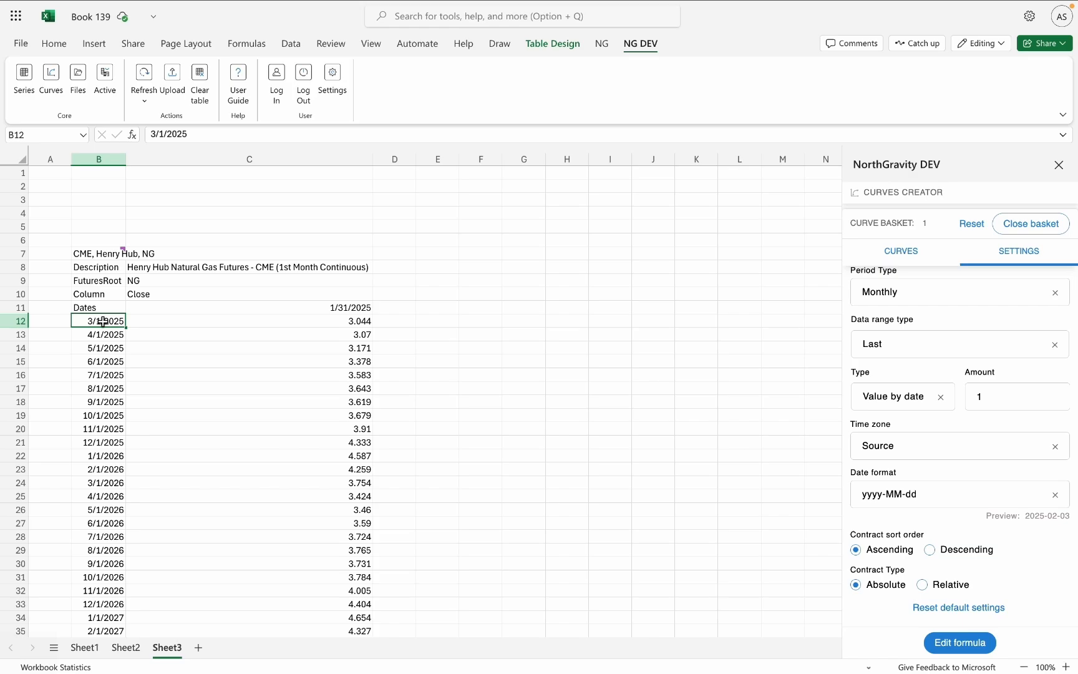
scroll(103, 322, down, 5)
scroll(103, 323, up, 2)
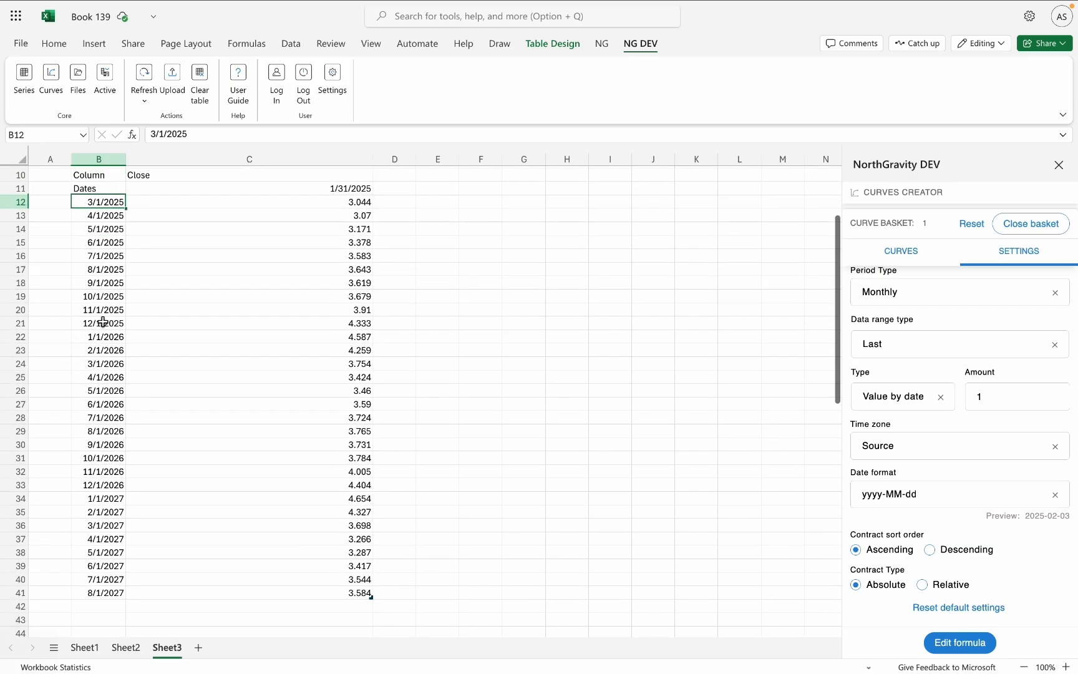
scroll(103, 322, up, 1)
scroll(103, 322, down, 1)
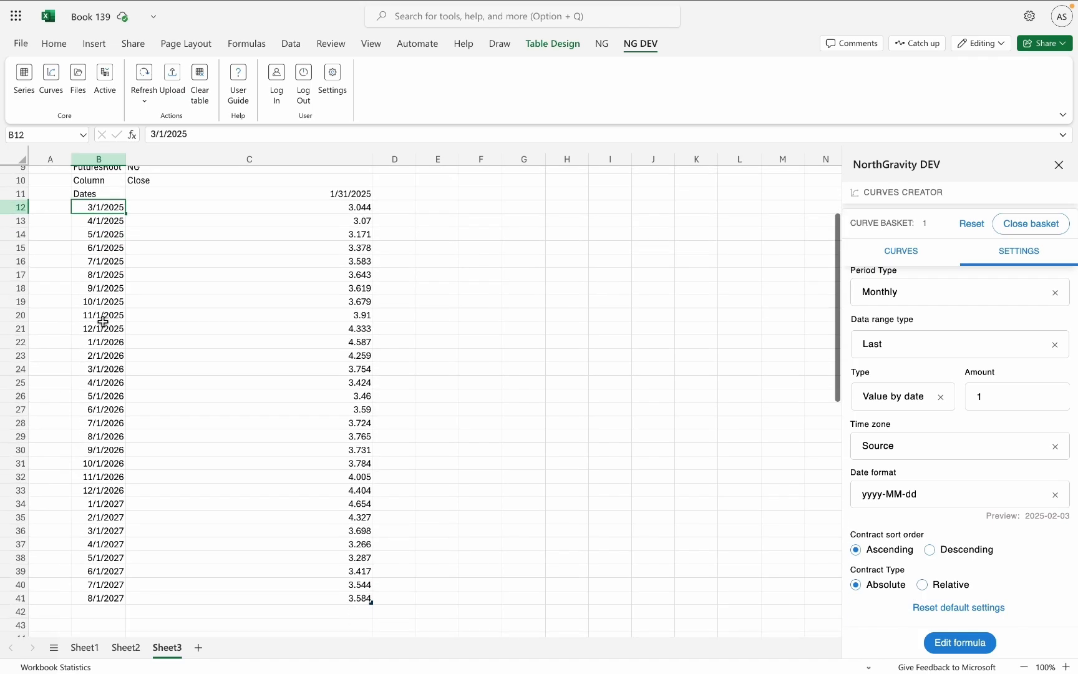
scroll(103, 322, up, 3)
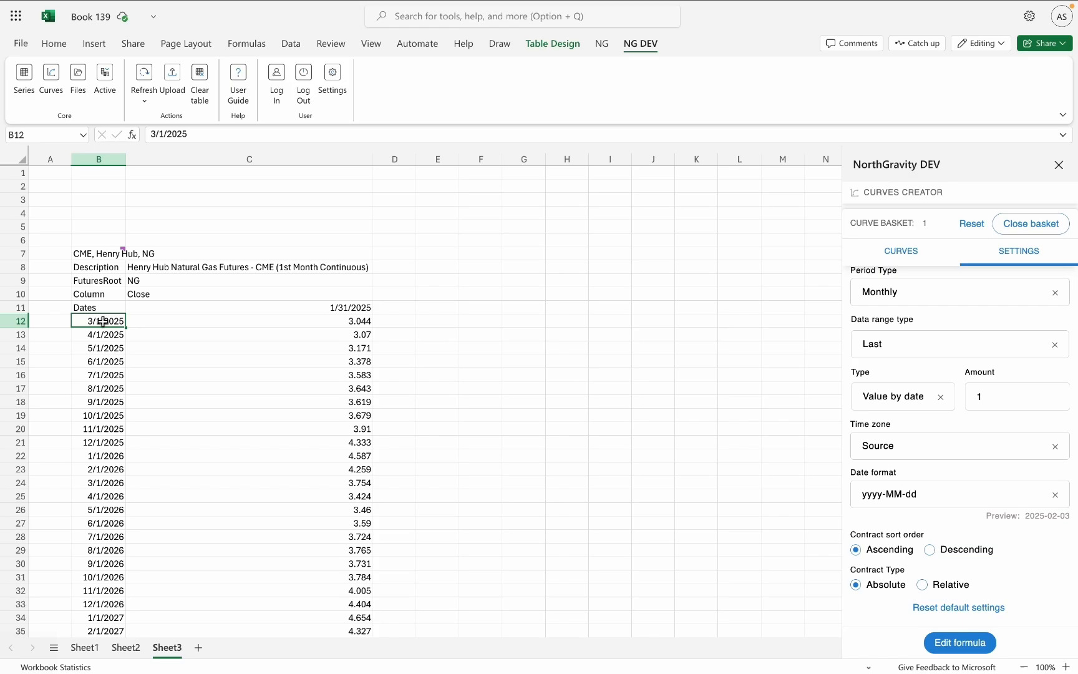
Examine the workbook's active series and curve calls, and view the available refresh options.
click(910, 256)
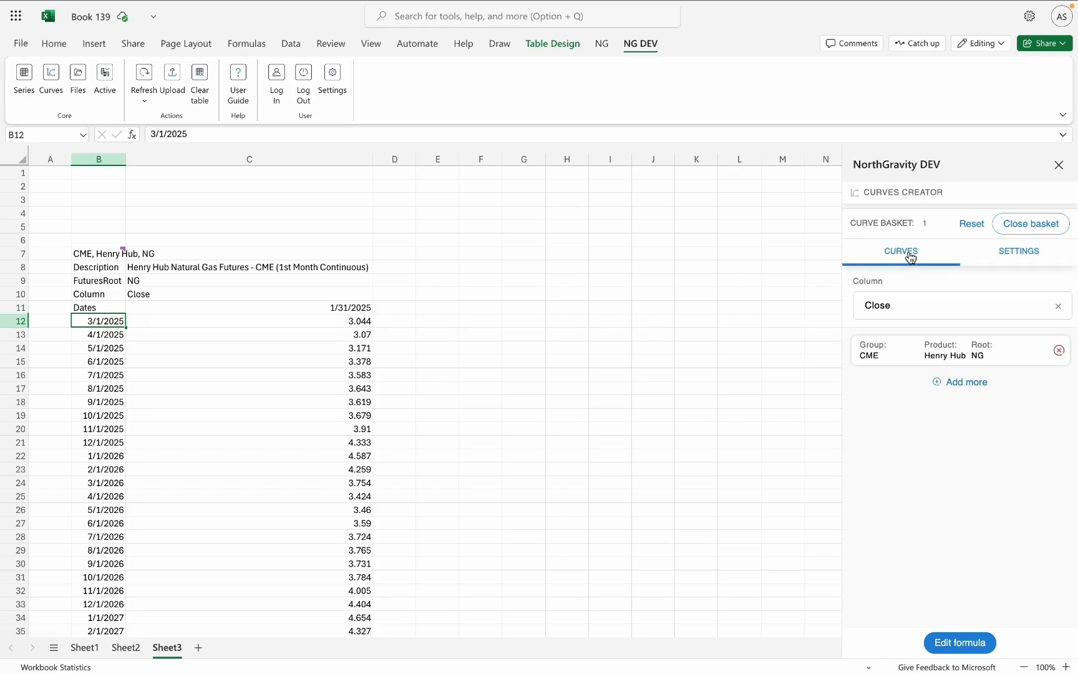
click(105, 78)
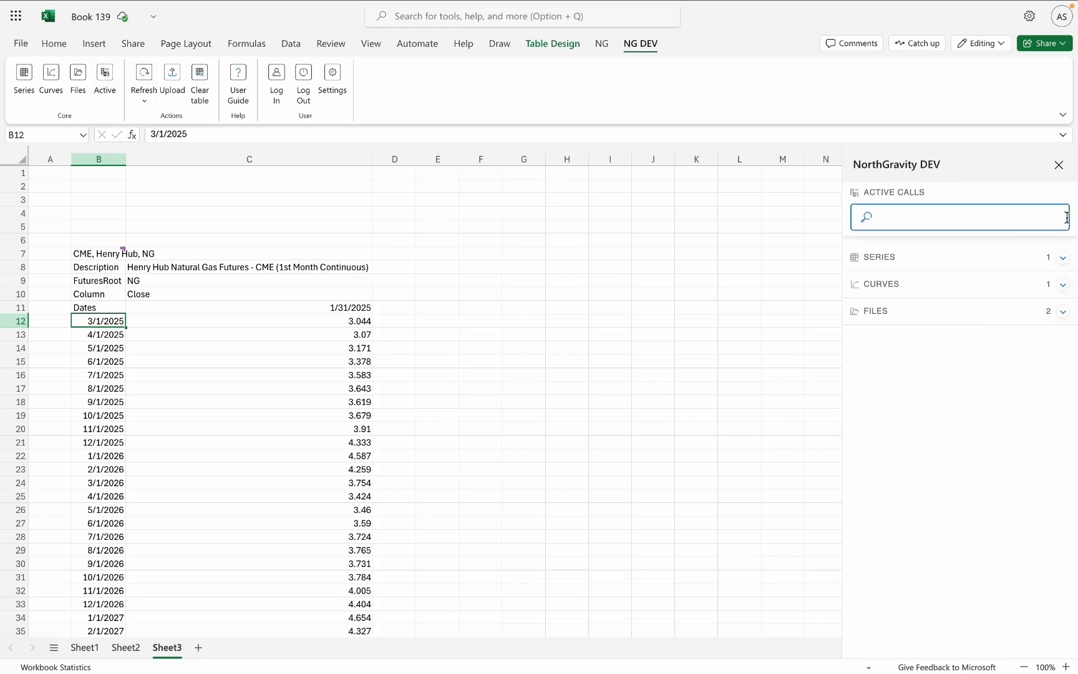
click(1063, 259)
click(1062, 329)
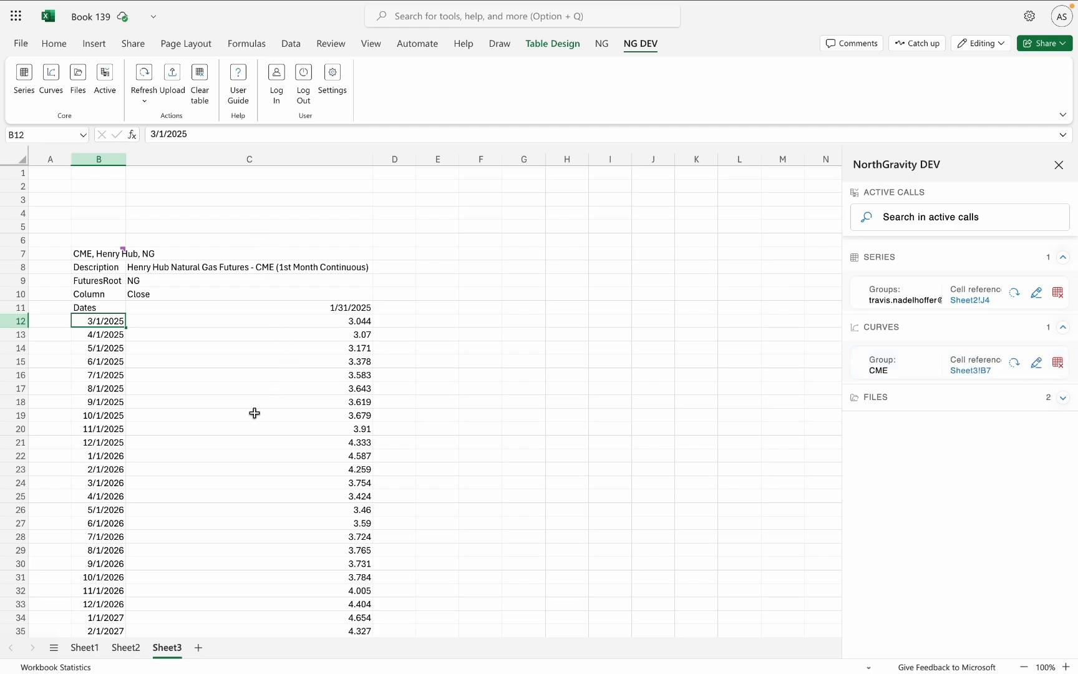
click(143, 101)
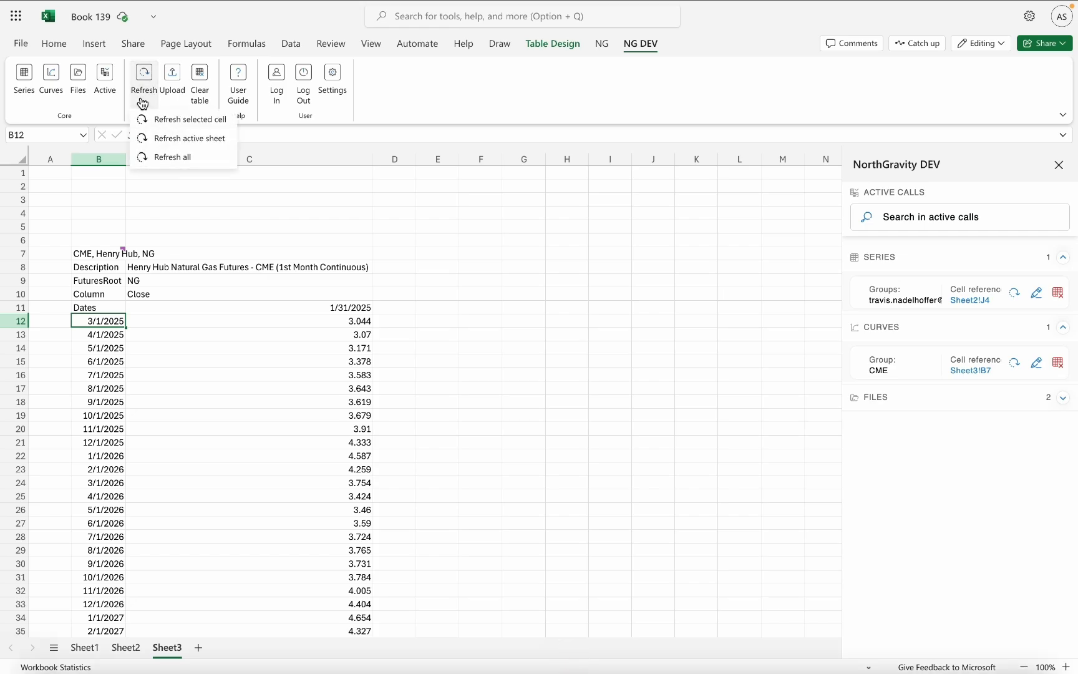
Open the NorthGravity formula of the Henry Hub curve for editing from cell C13.
click(251, 337)
right_click(250, 336)
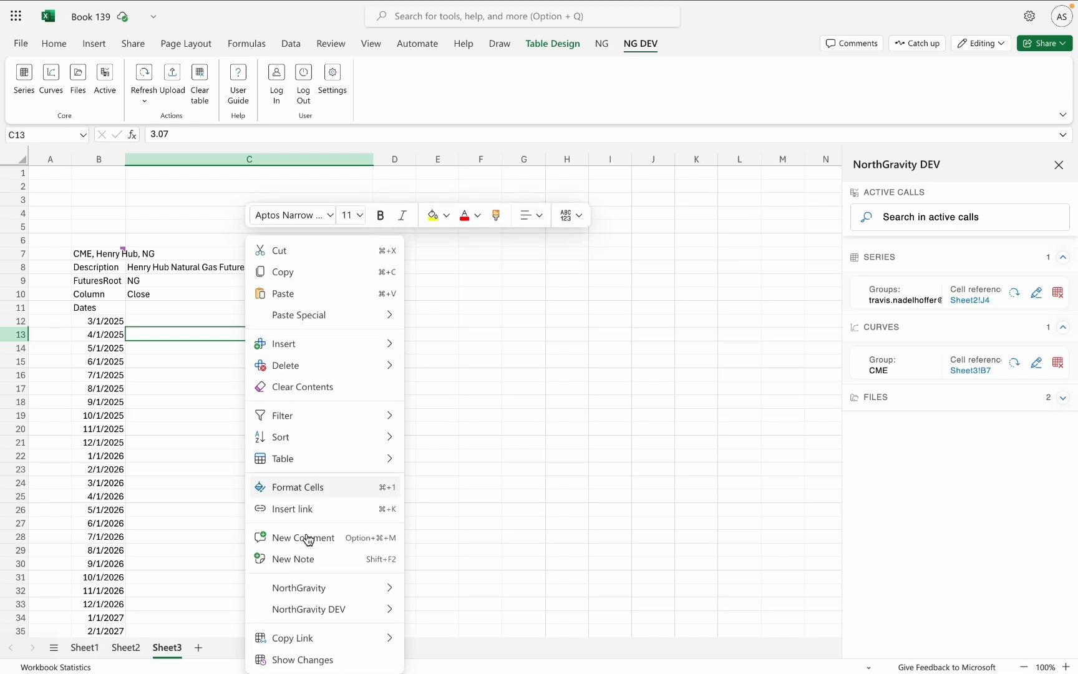
mouse_move(378, 612)
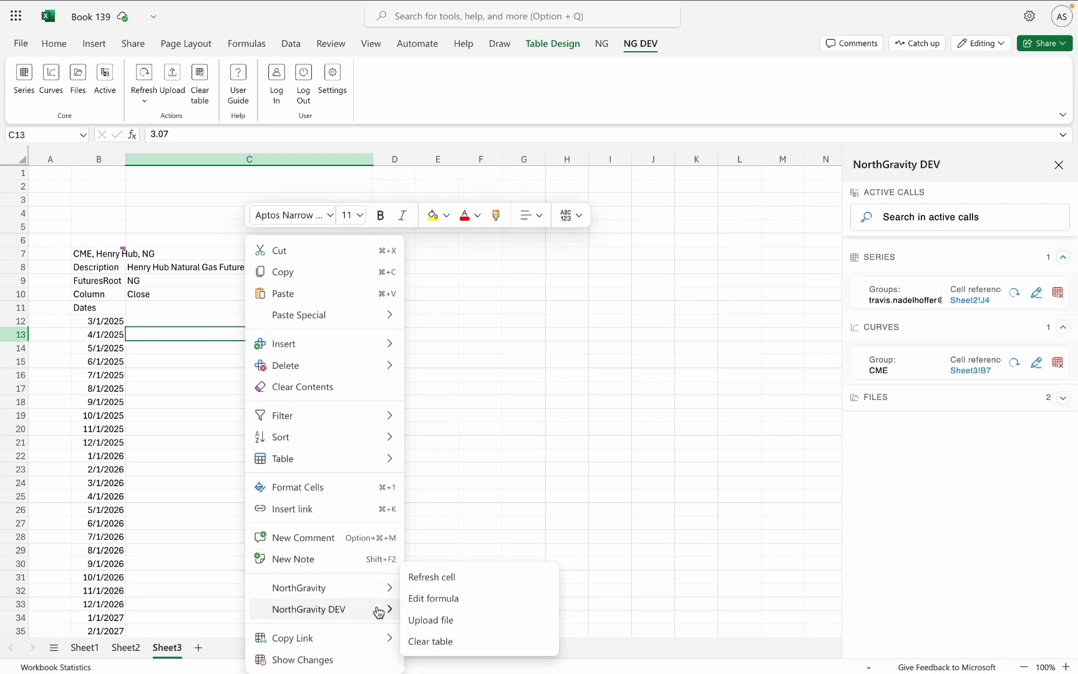
click(452, 600)
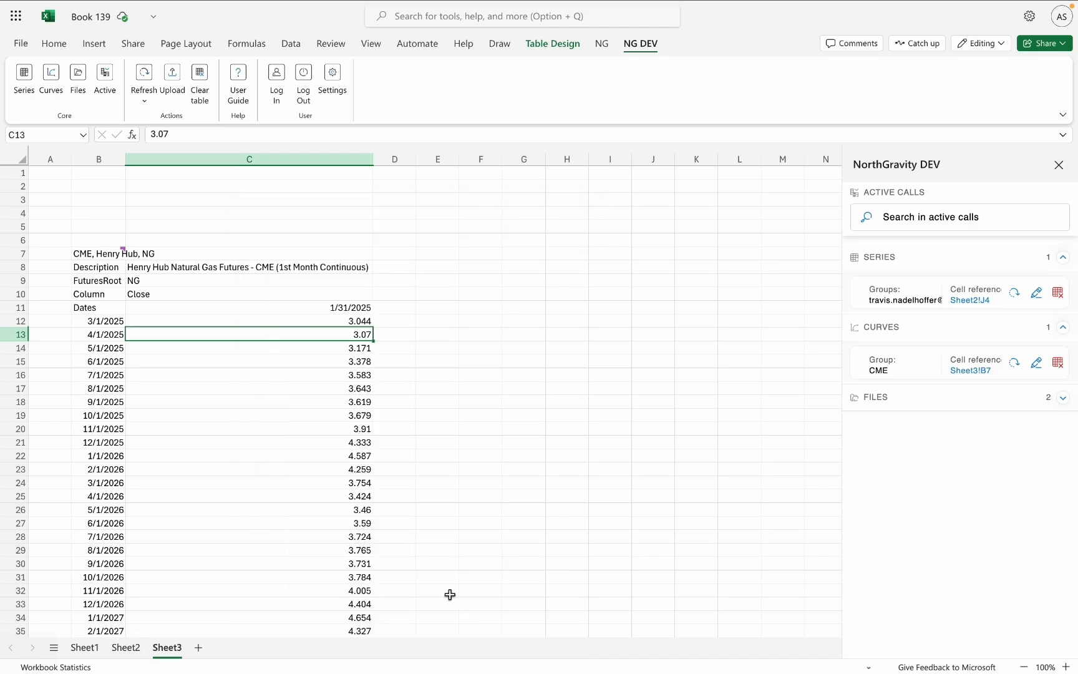